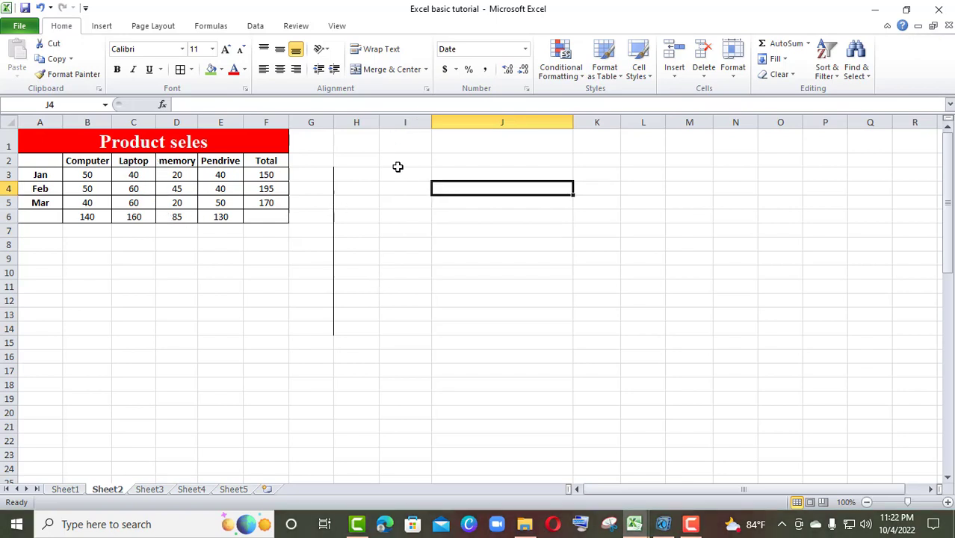
Enter JAN in cell I4 and autofill the month names down to cell I17.
click(415, 188)
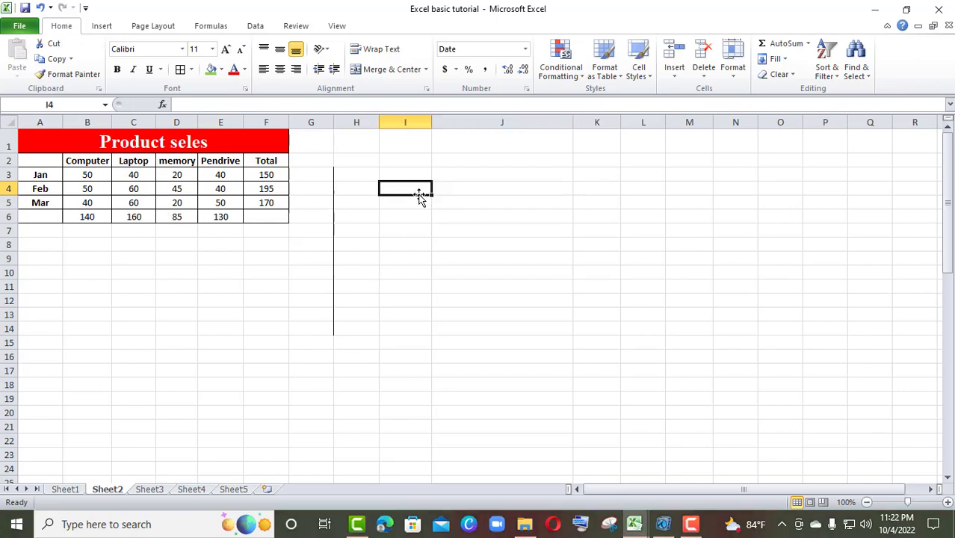
text(JAN)
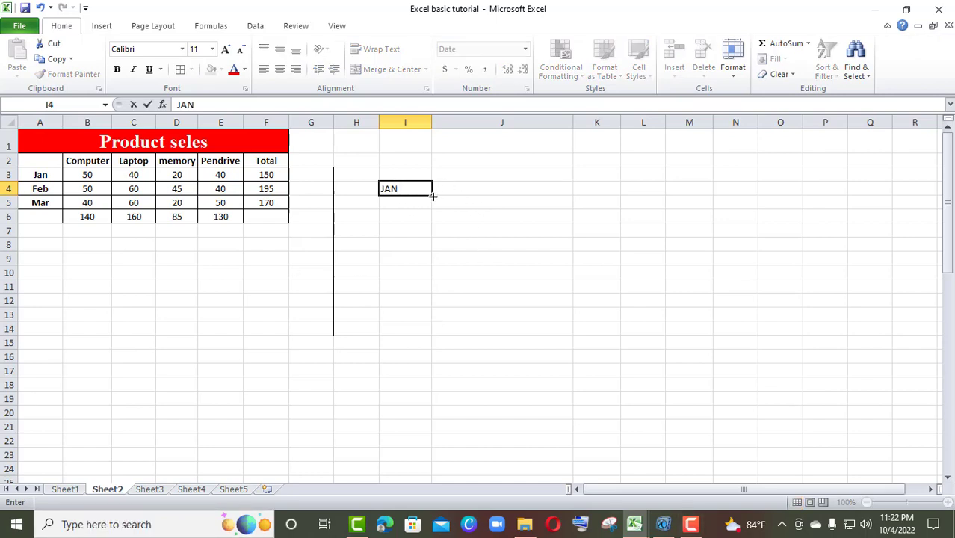
drag(433, 195, 435, 378)
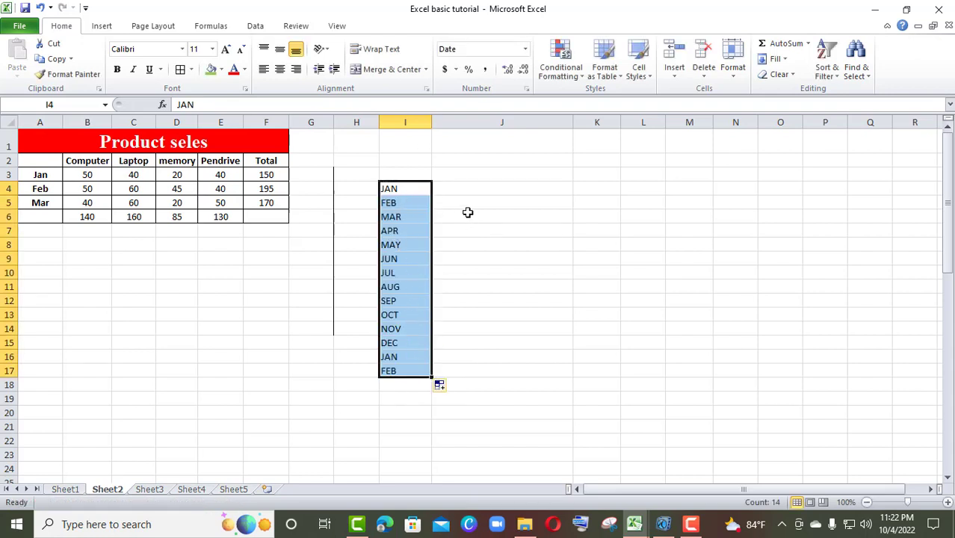
Copy the product and Total headings from B2:F2 into J3:N3 above the new table.
click(441, 217)
click(458, 189)
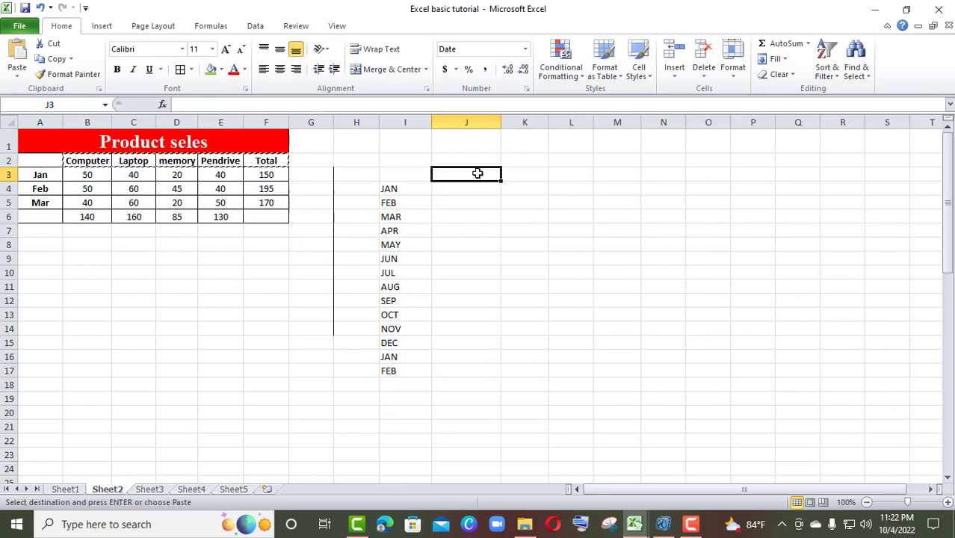
drag(488, 173, 647, 177)
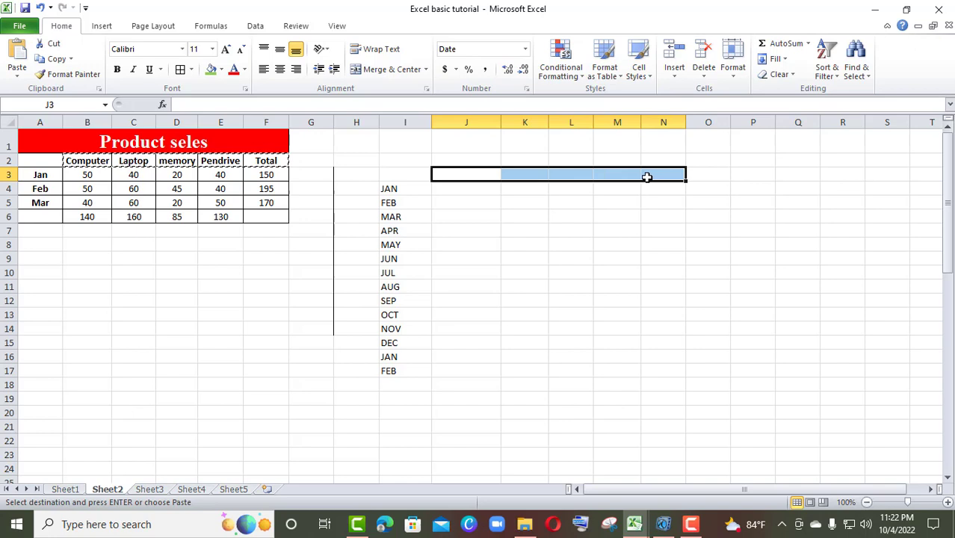
right_click(645, 176)
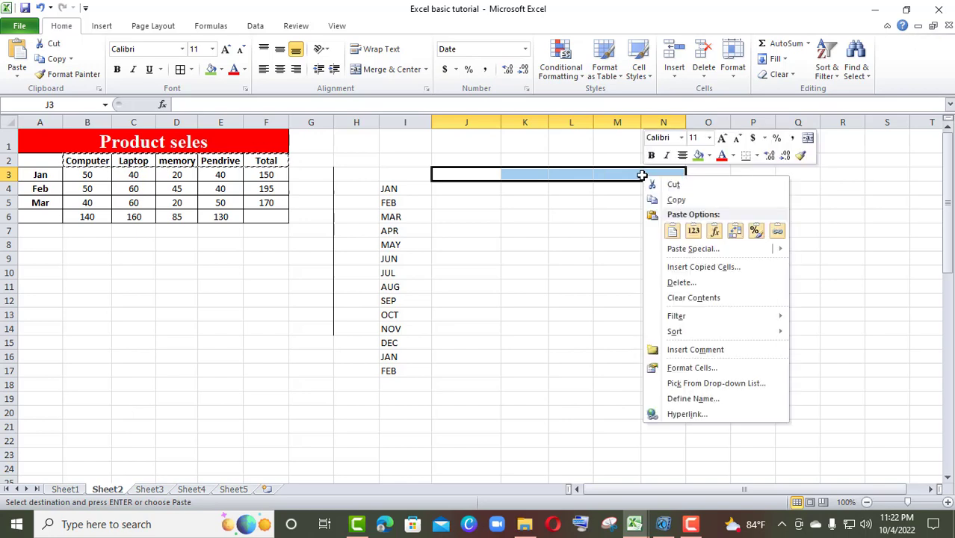
click(673, 230)
click(575, 243)
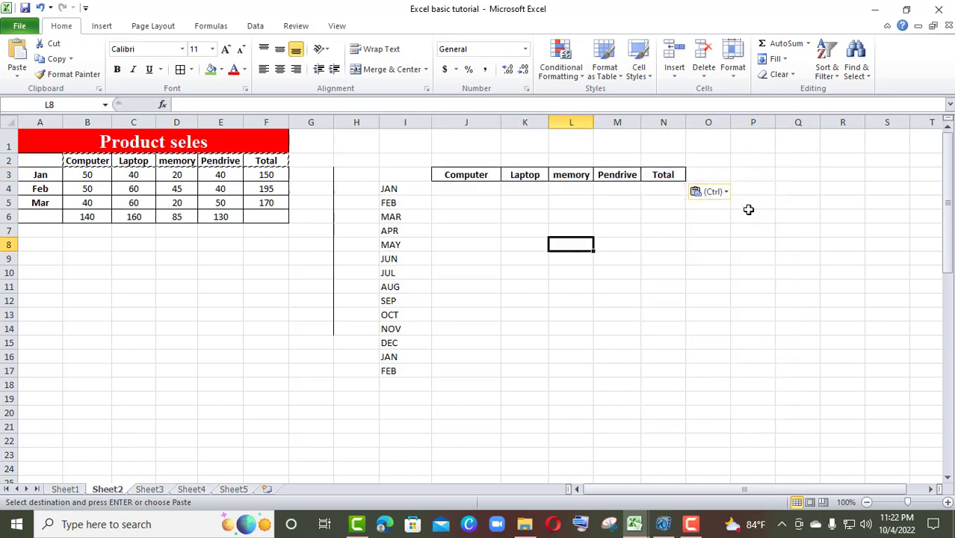
click(732, 299)
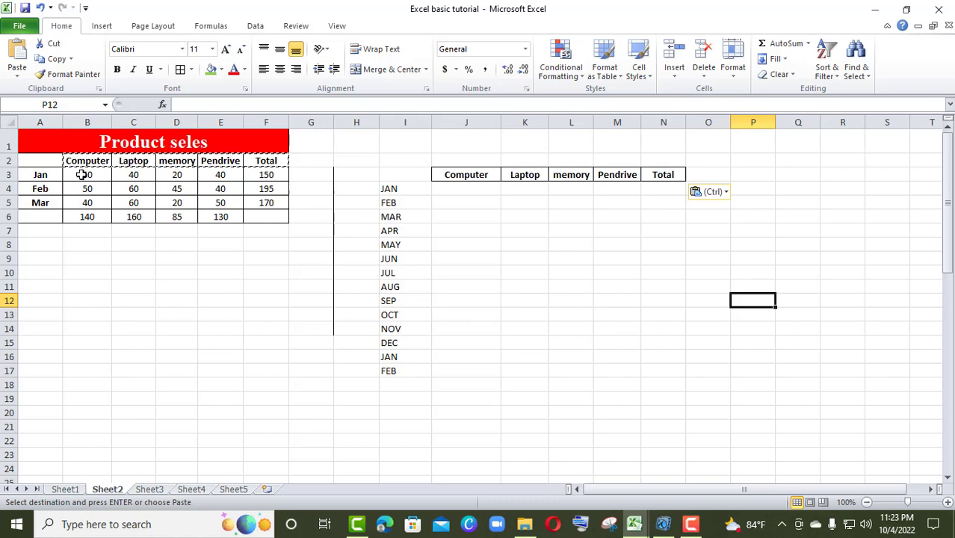
Copy the January to March sales figures from B3:E5 into J4:M6.
drag(80, 174, 235, 204)
key(Escape)
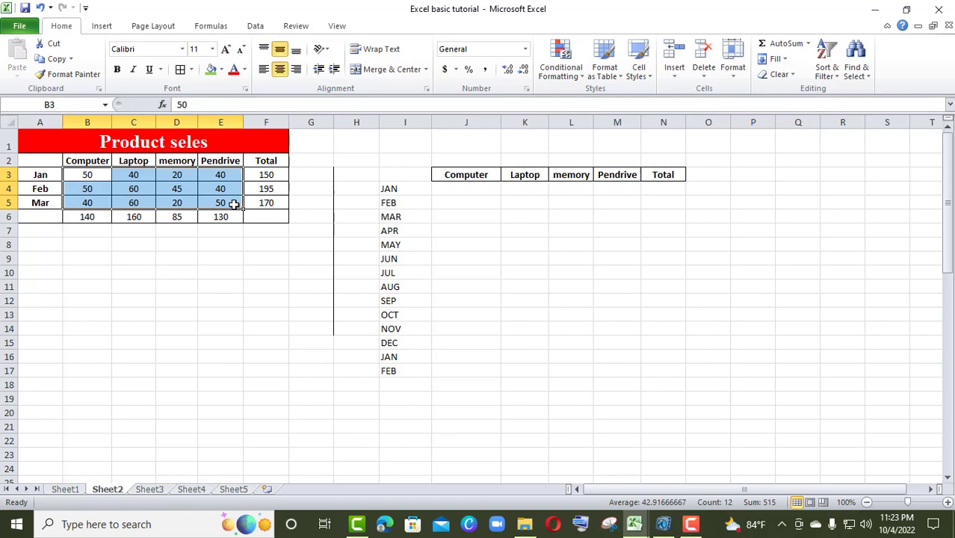
right_click(232, 202)
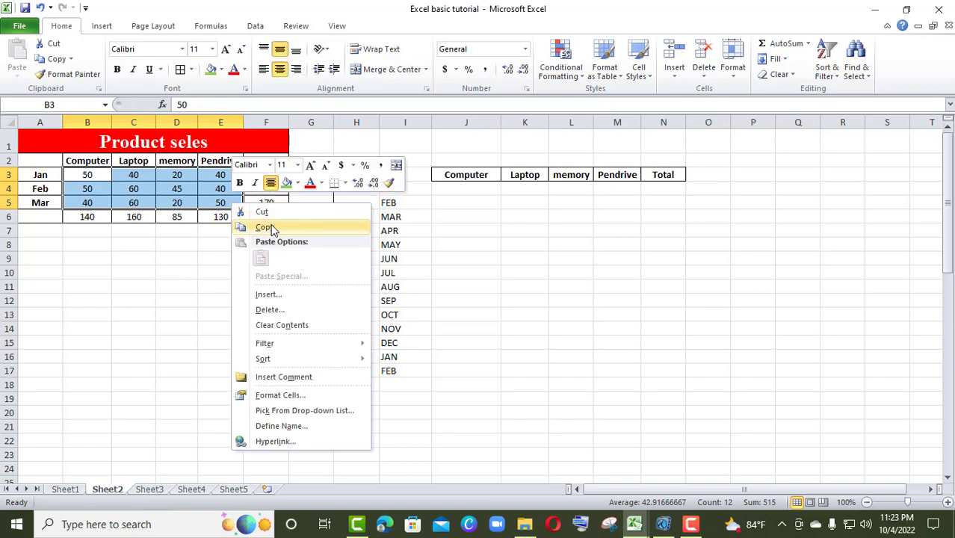
click(268, 226)
drag(457, 189, 621, 217)
right_click(620, 213)
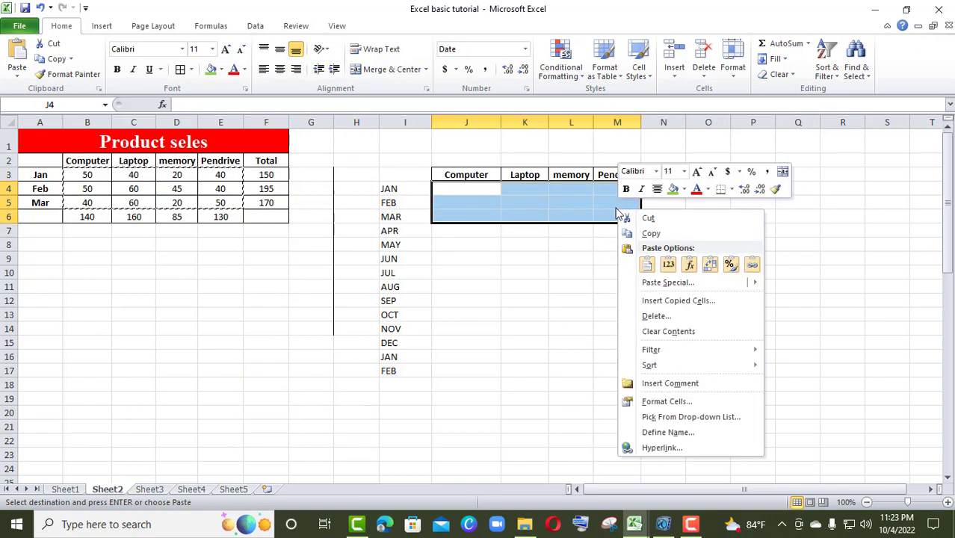
click(647, 267)
click(716, 215)
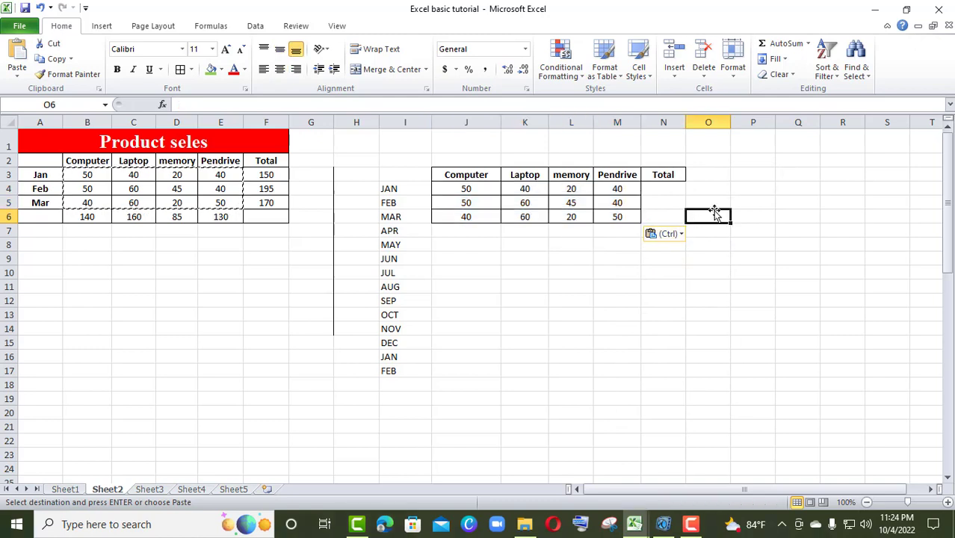
click(777, 193)
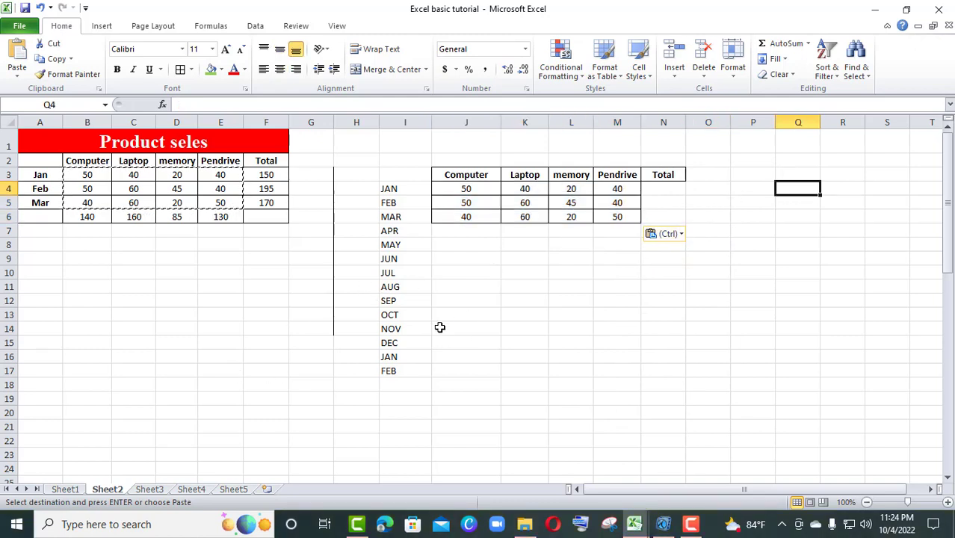
click(391, 243)
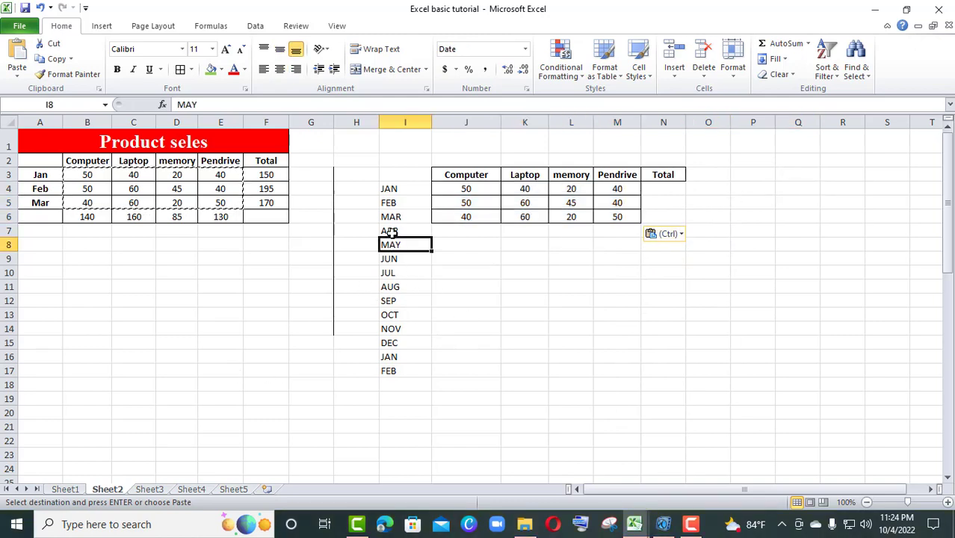
click(394, 314)
double_click(270, 271)
click(270, 204)
click(356, 285)
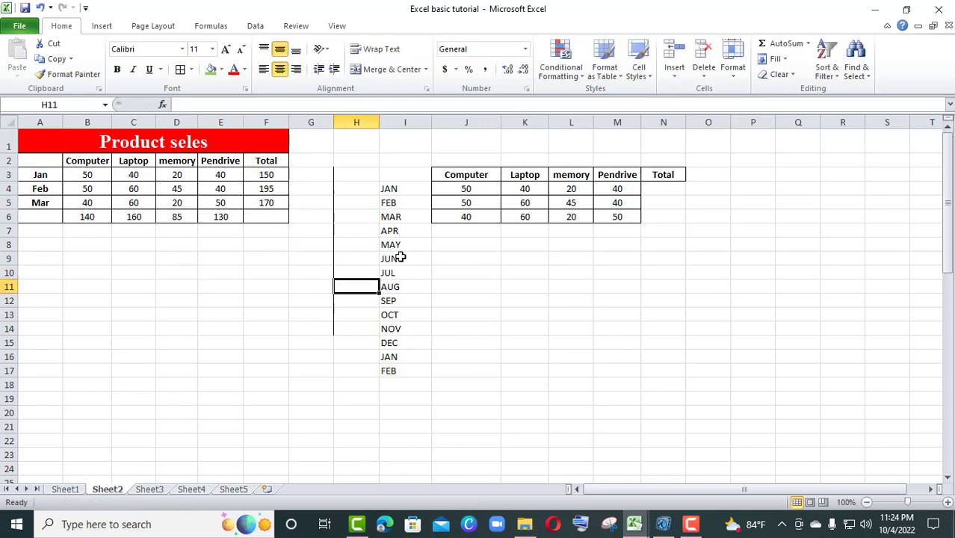
click(392, 244)
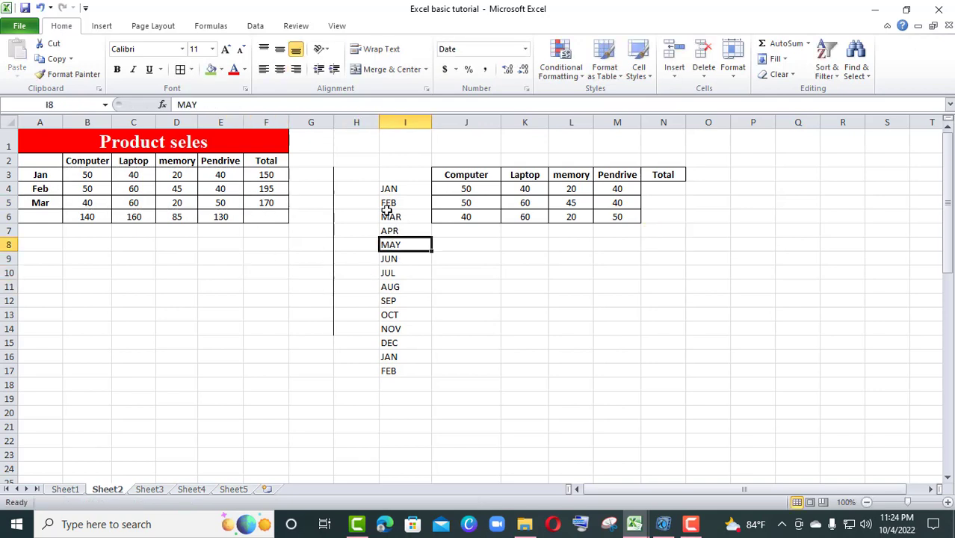
Shrink the autofilled month list in column I to JAN, FEB and MAR, clearing I7:I17.
drag(389, 190, 430, 237)
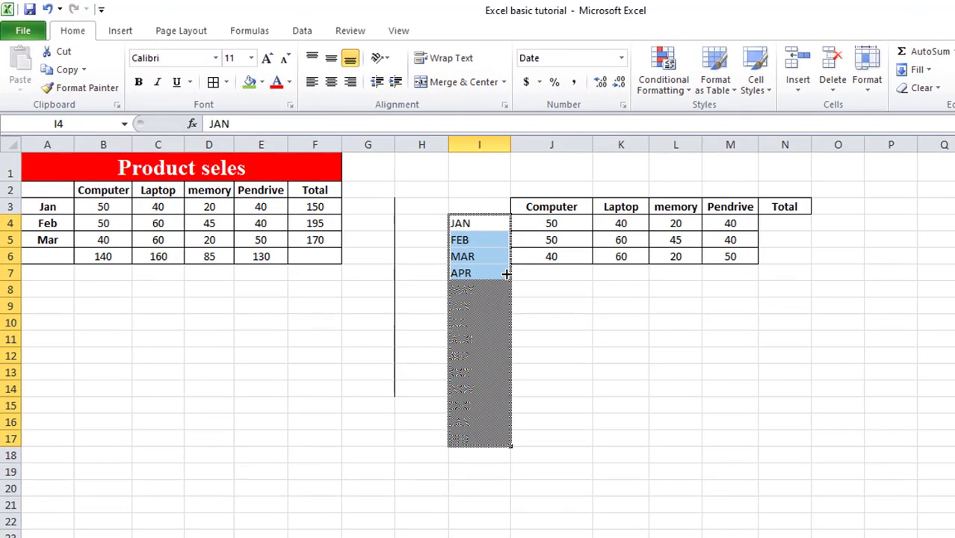
drag(506, 274, 503, 269)
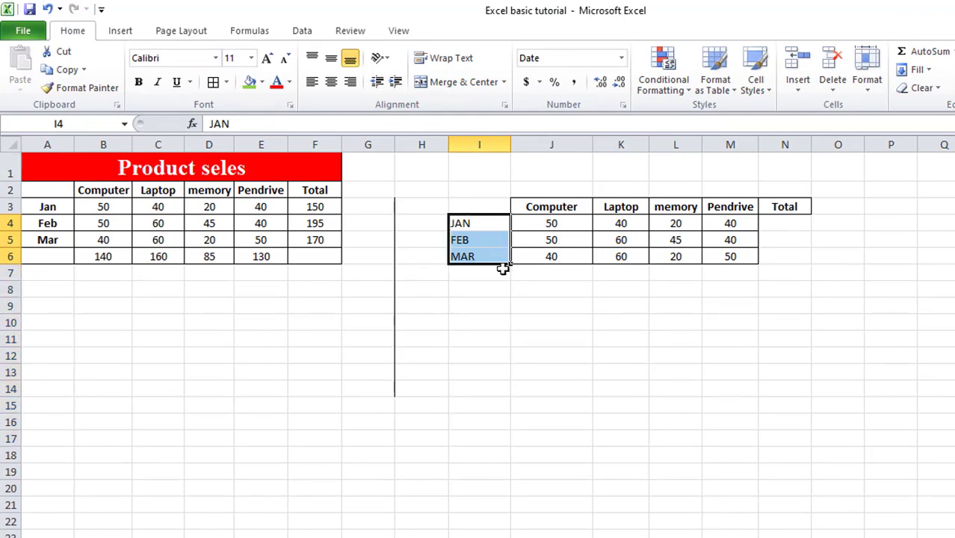
click(563, 339)
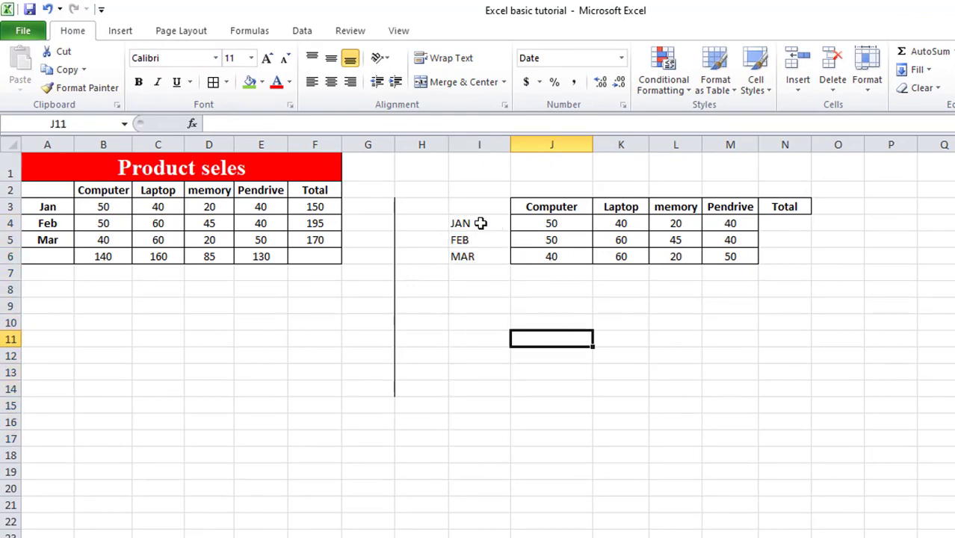
Apply All Borders to the new table range I3:N7.
drag(462, 202, 781, 272)
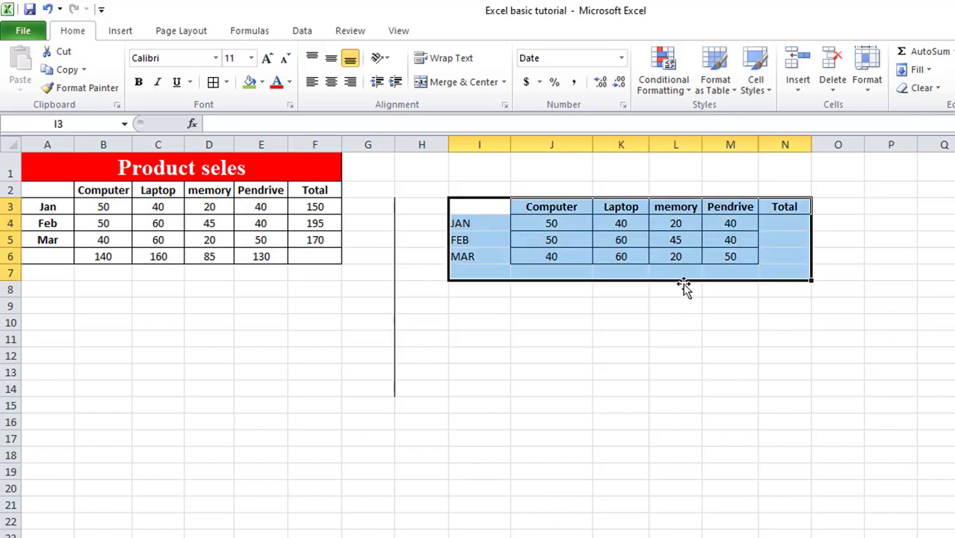
click(228, 82)
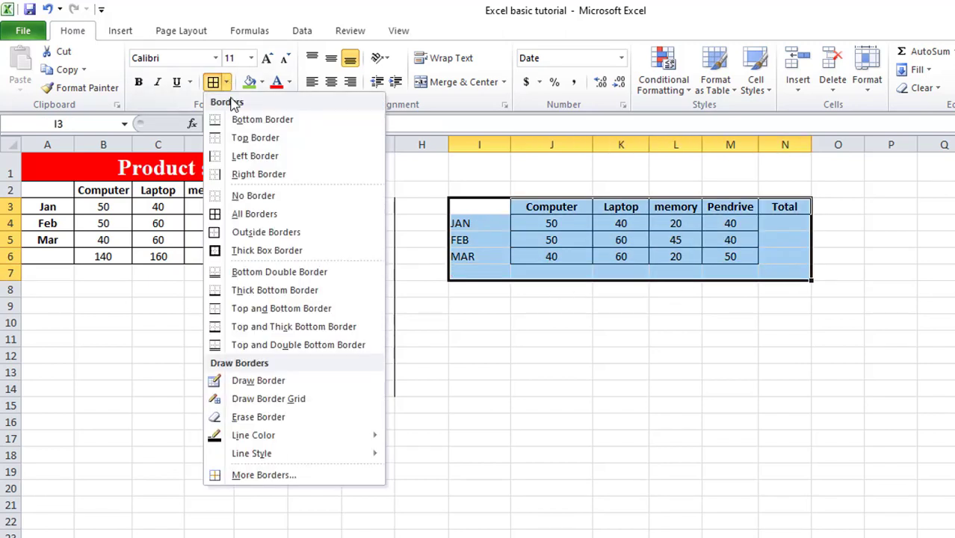
click(218, 216)
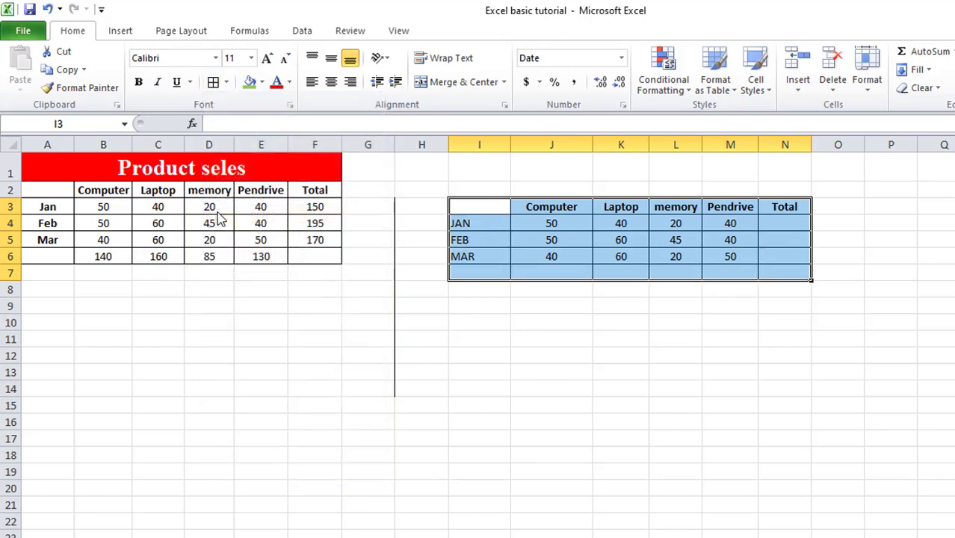
click(599, 342)
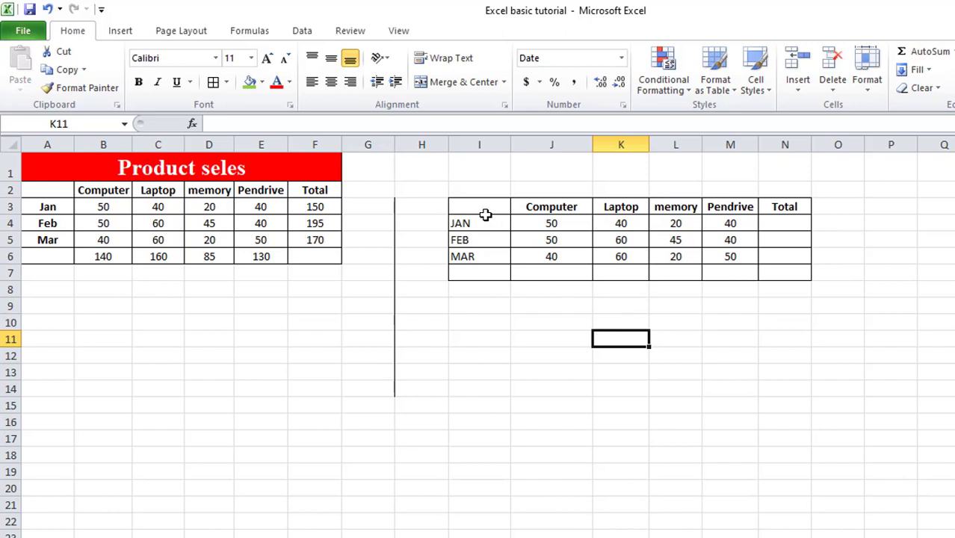
Enter the title PRODUCT DELES in J2 and merge and center it across I2:N2.
click(436, 207)
right_click(436, 207)
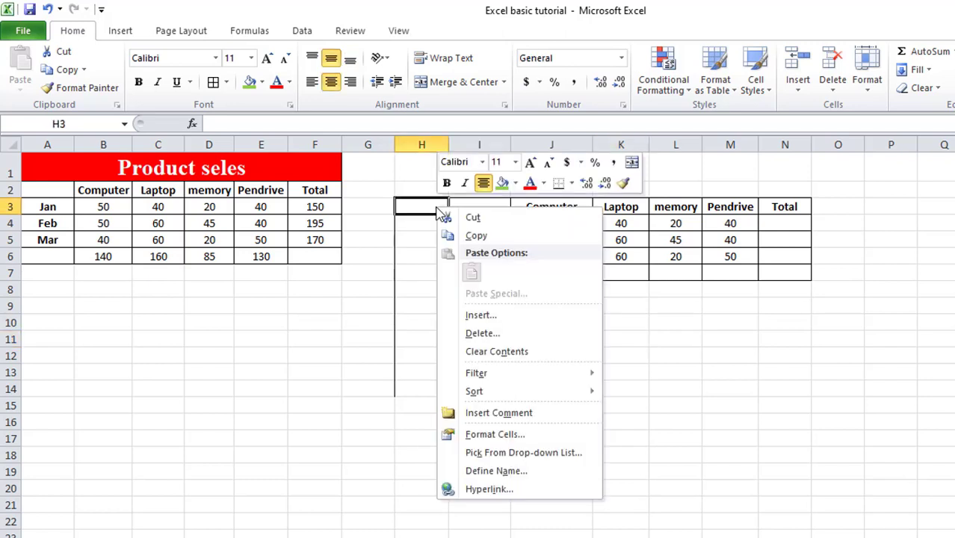
click(565, 192)
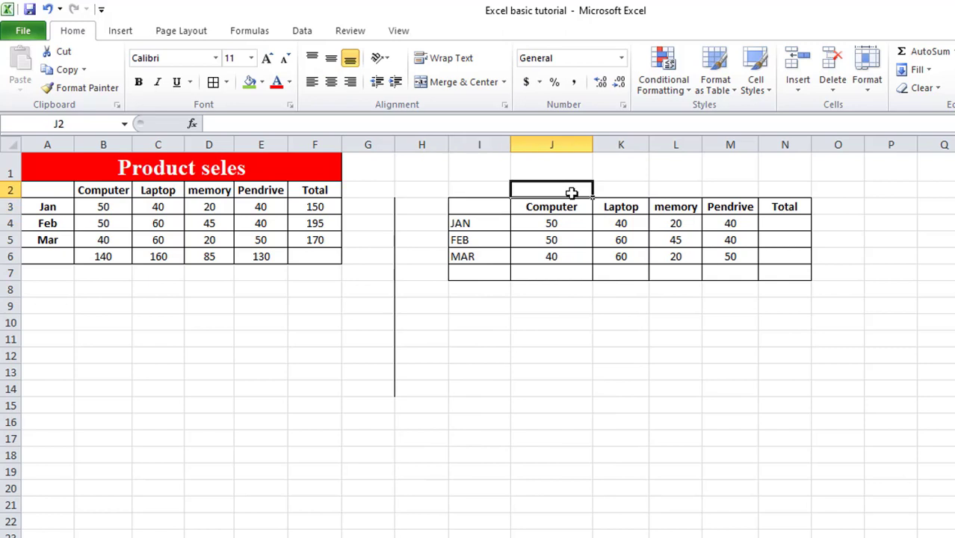
text(PRODUCT DELES)
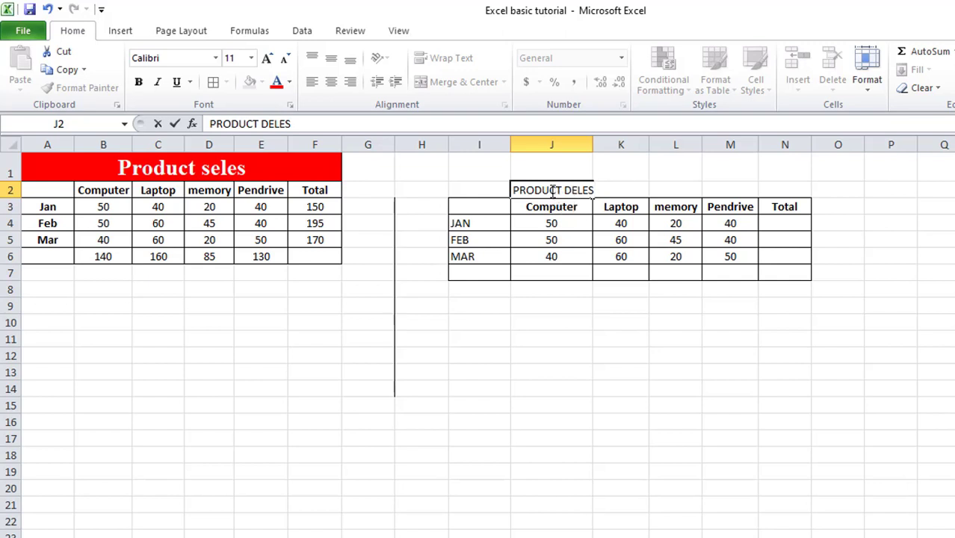
drag(487, 190, 765, 197)
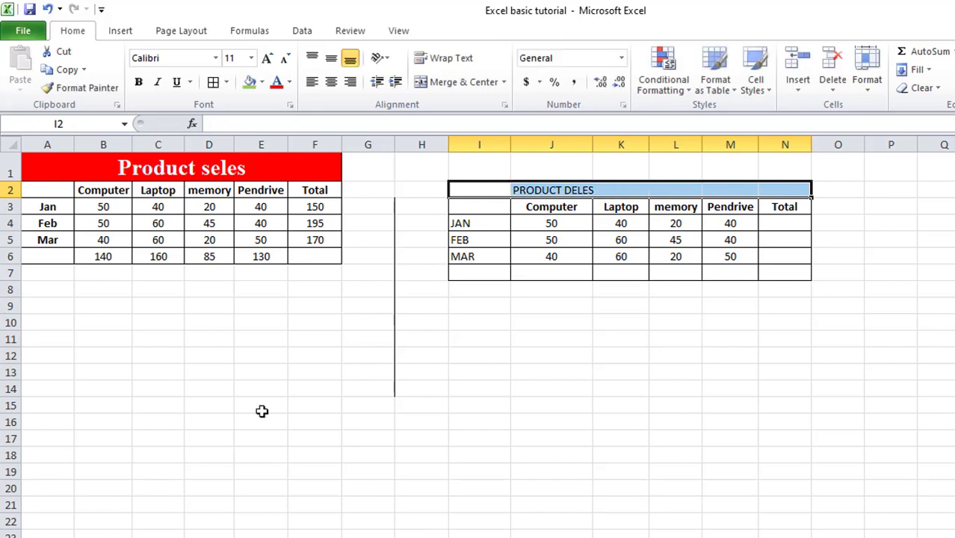
click(464, 82)
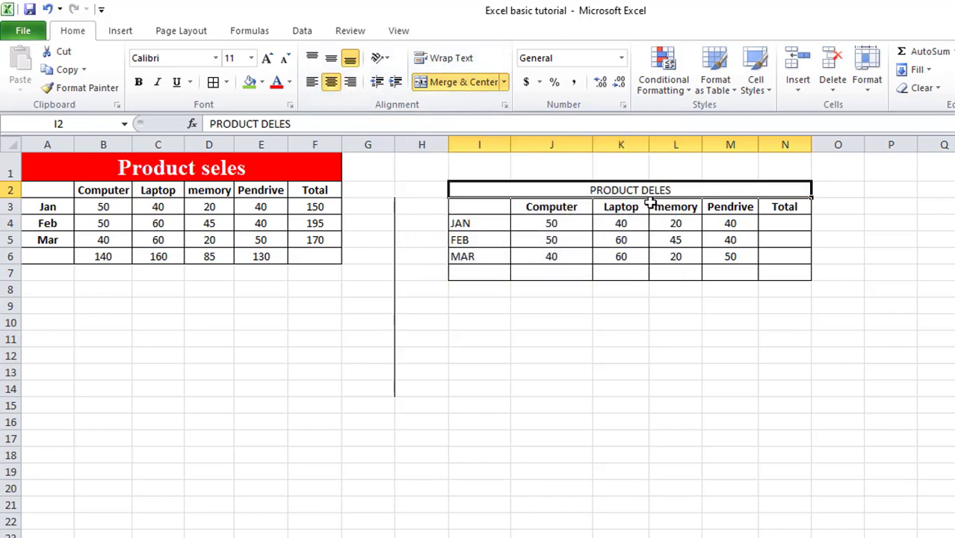
Give the merged title cell a standard green fill and a standard red font color.
click(262, 83)
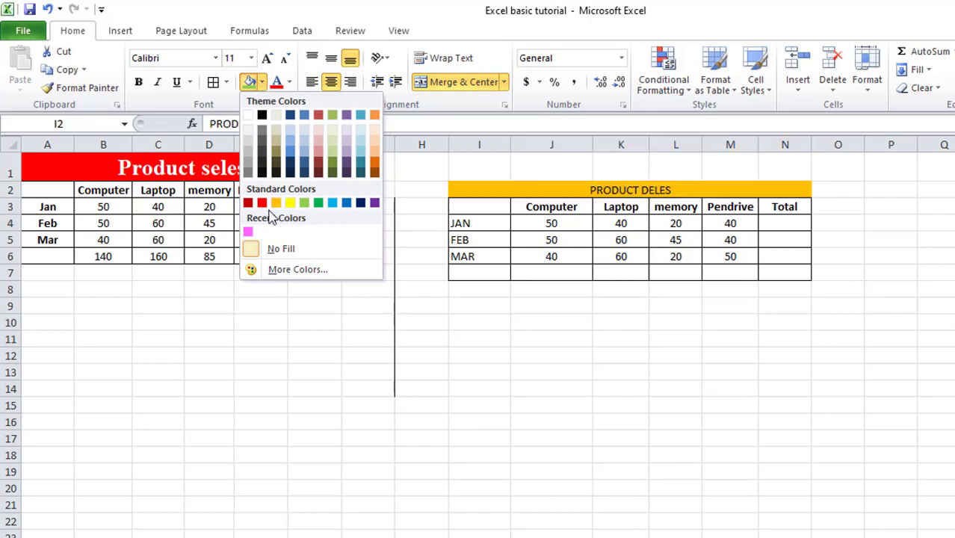
click(319, 205)
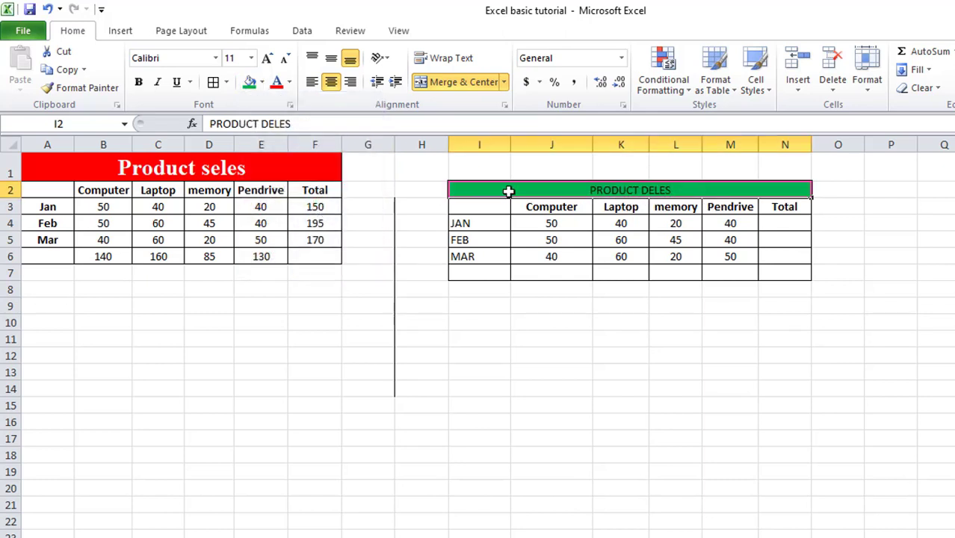
click(290, 82)
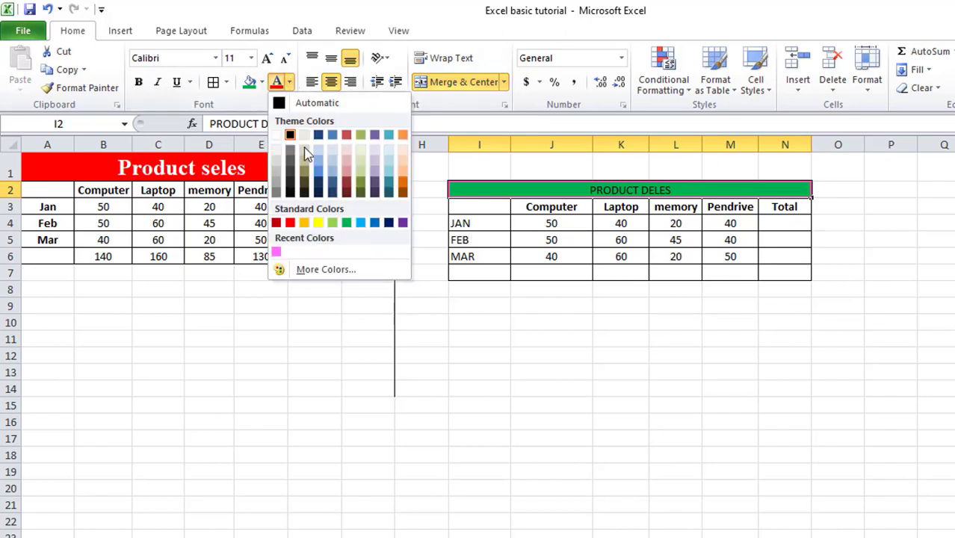
click(290, 224)
Set the title PRODUCT DELES in the Algerian font at size 16.
click(215, 58)
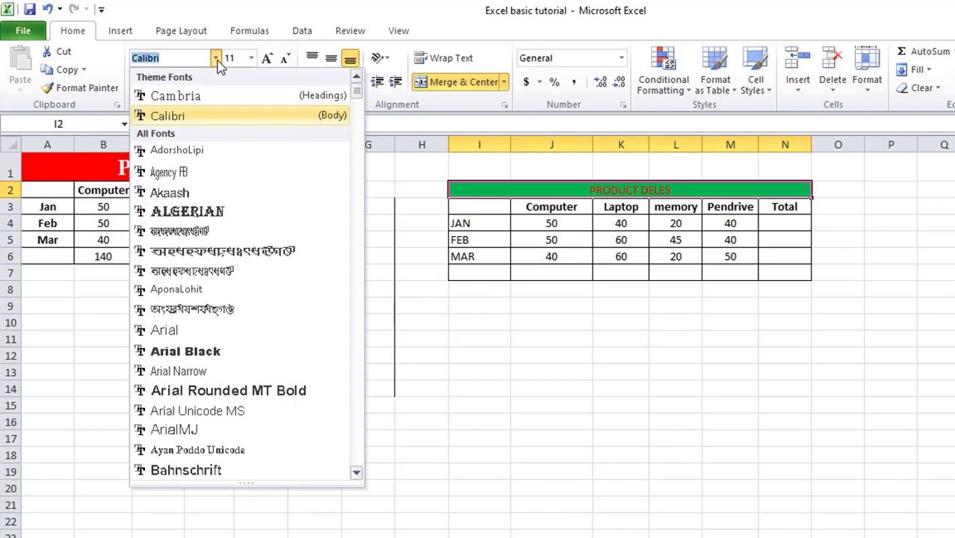
click(184, 213)
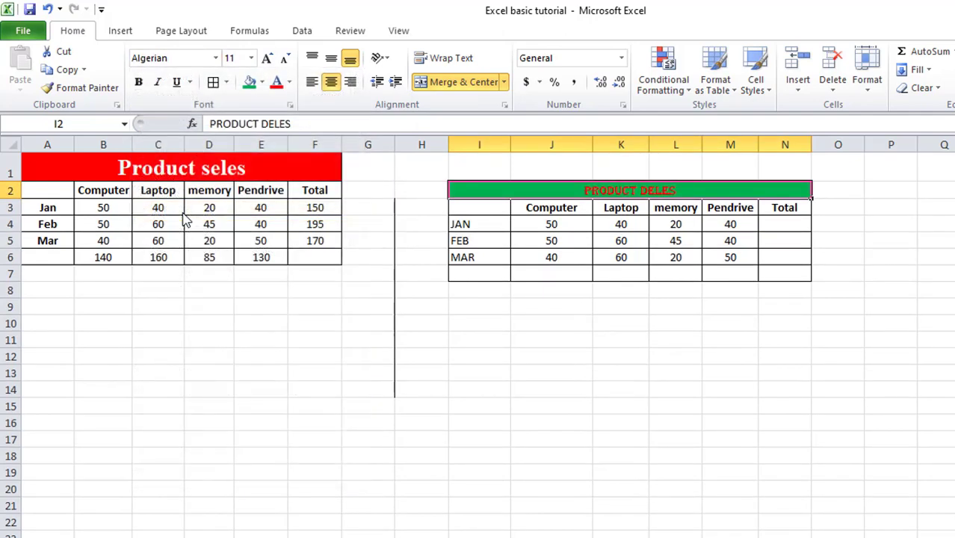
click(290, 83)
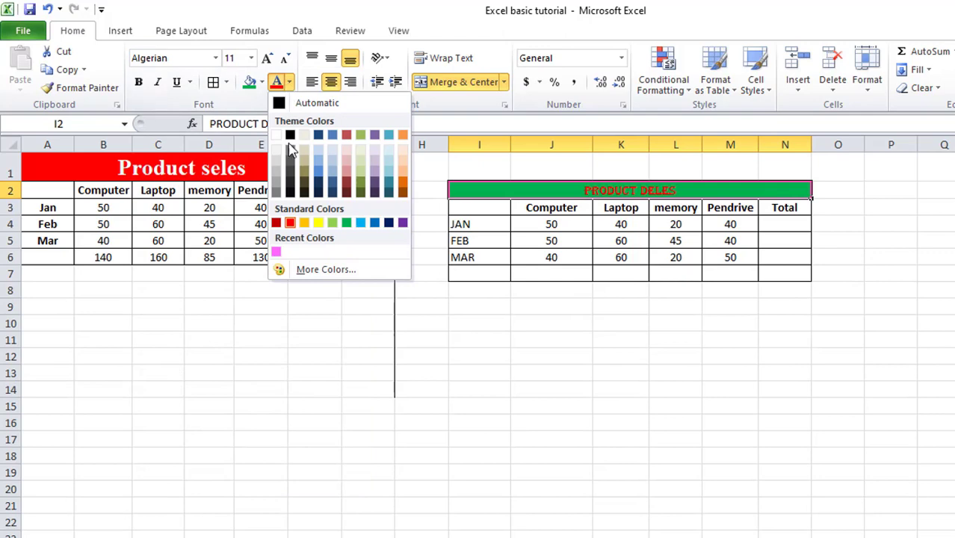
click(269, 59)
click(270, 59)
click(269, 59)
click(270, 59)
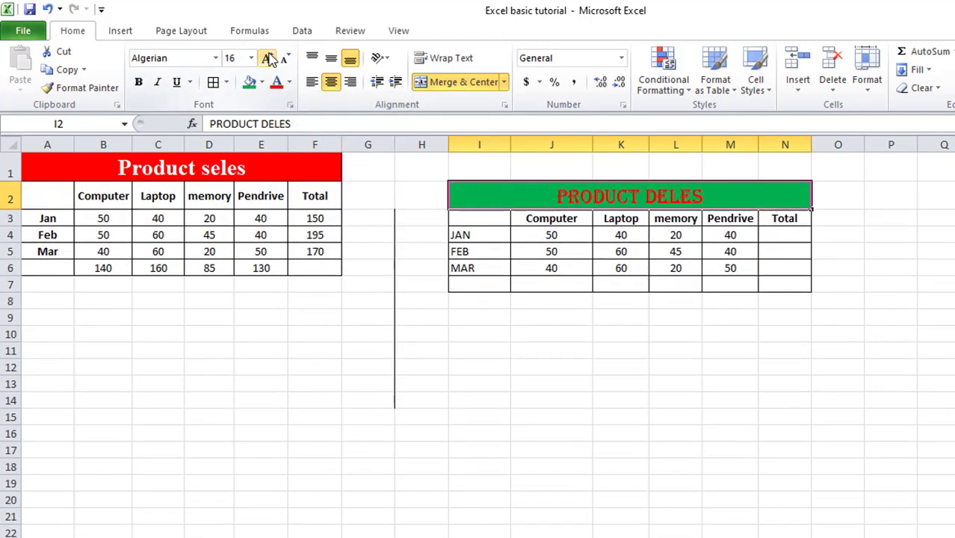
Enlarge the title PRODUCT DELES to size 24 and change its font to Times New Roman.
click(270, 59)
click(270, 59)
click(270, 59)
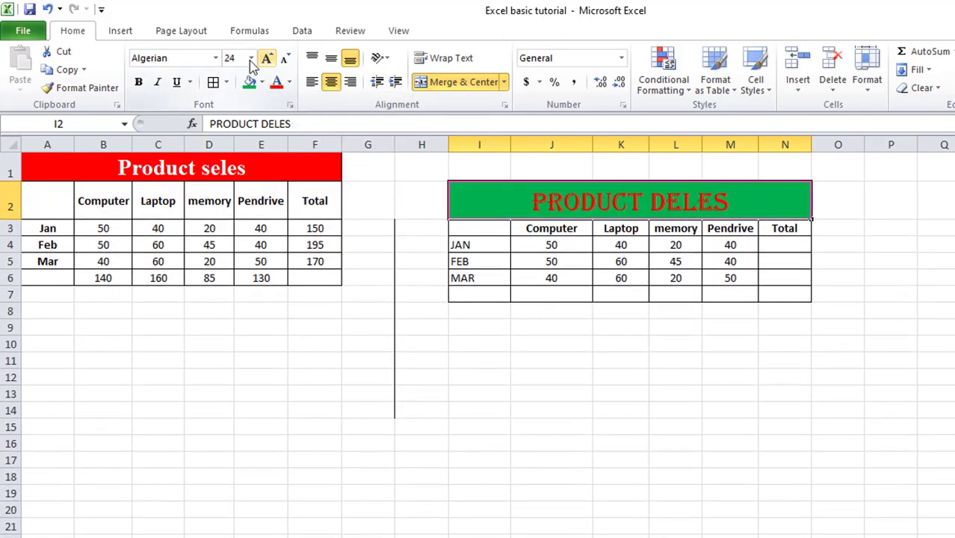
click(216, 59)
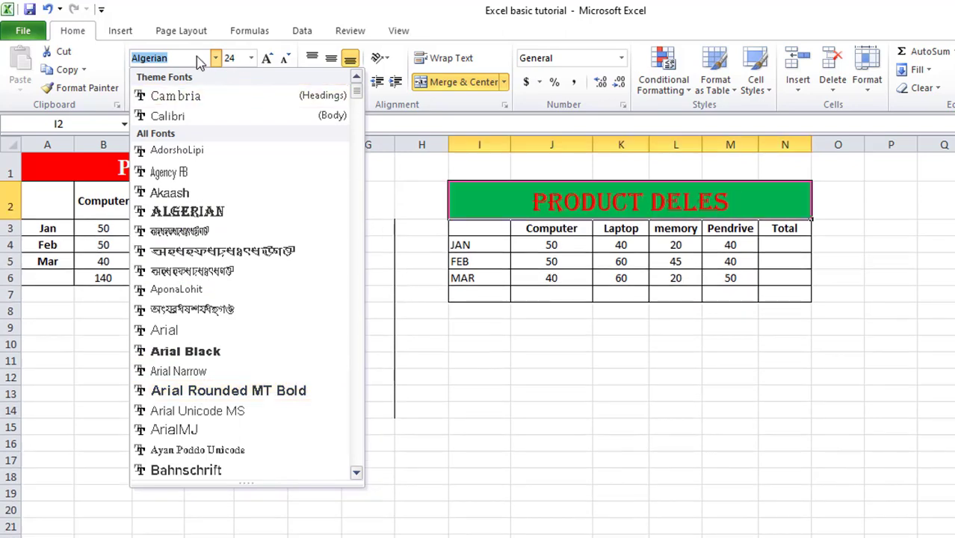
click(196, 57)
double_click(675, 202)
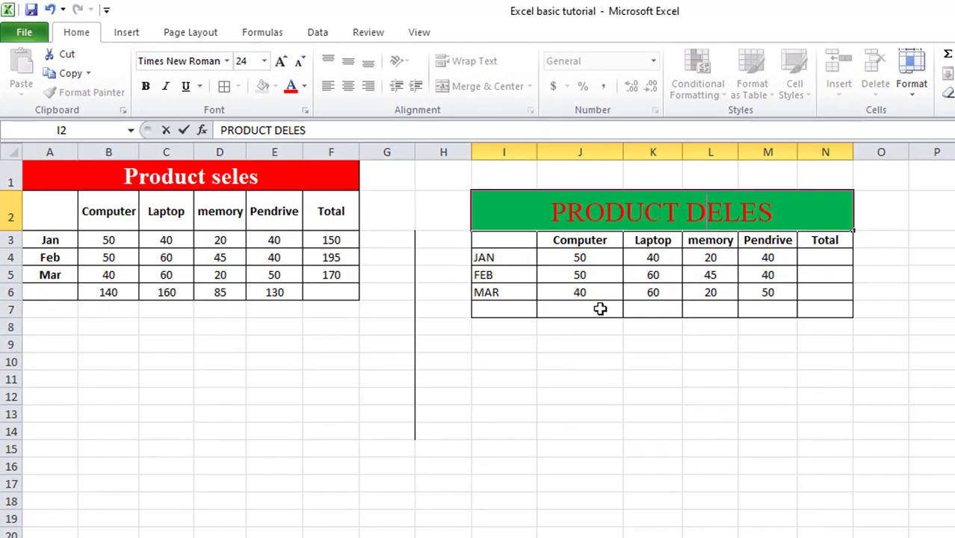
click(551, 294)
click(825, 314)
click(928, 346)
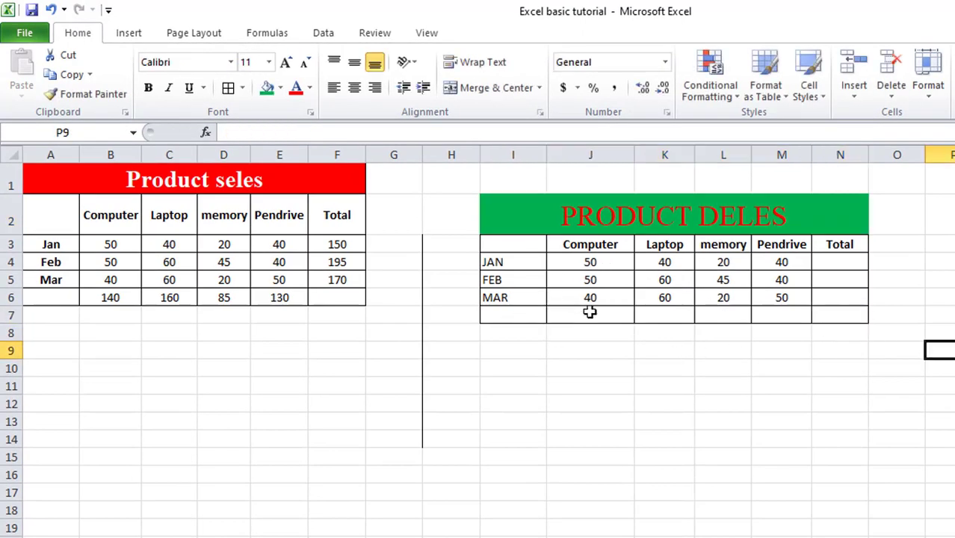
Sum the Computer figures J4:J6 into J7 and fill J4:J7 across to column M.
drag(599, 261, 588, 298)
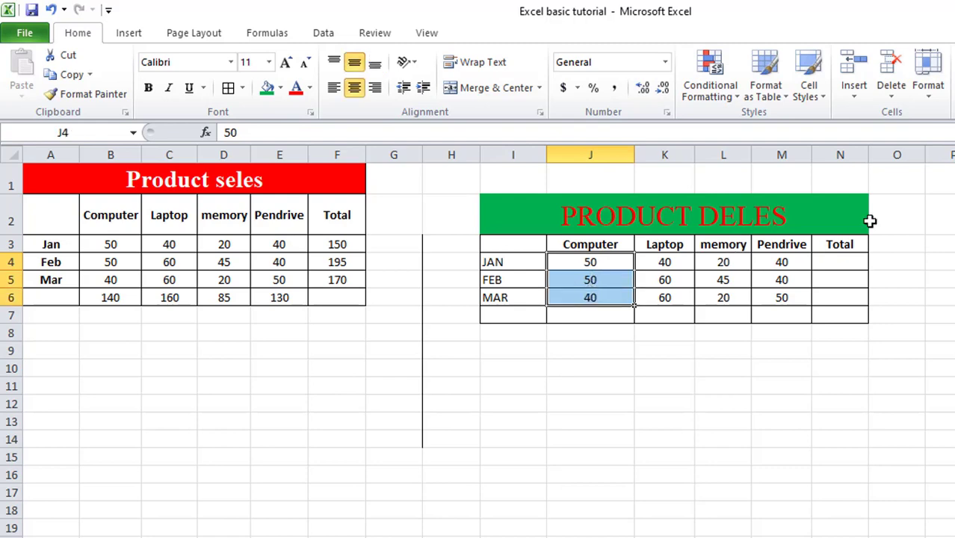
key(alt+equal)
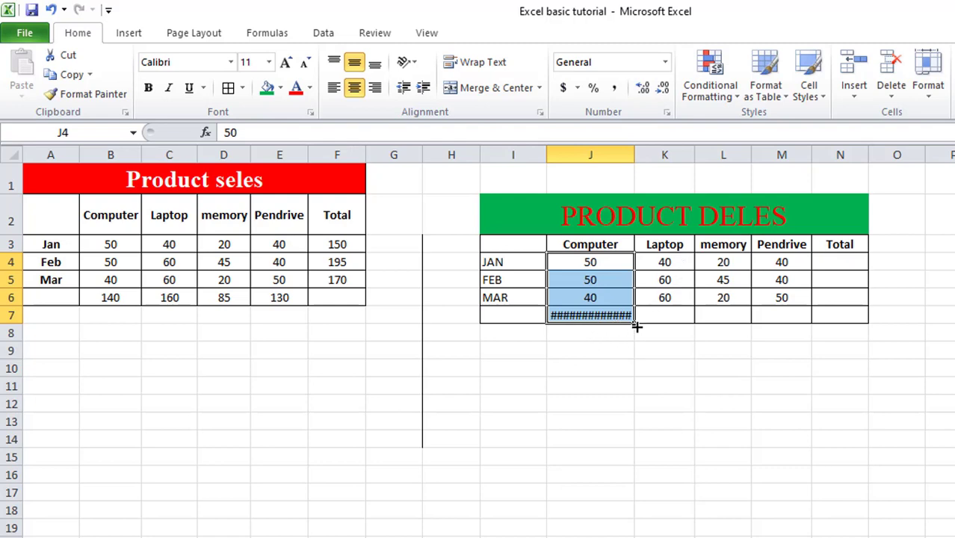
drag(638, 321, 788, 321)
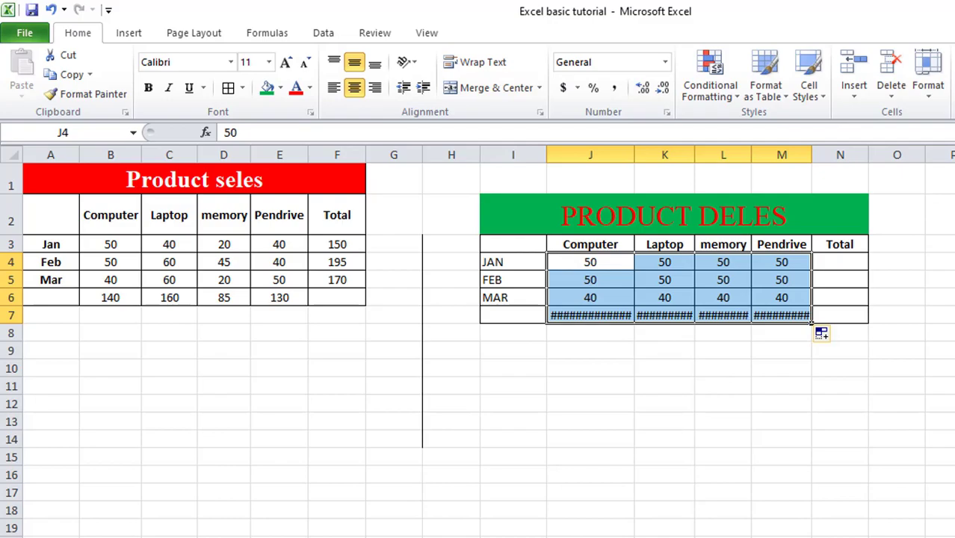
ctrl+scroll(478, 336, down, 4)
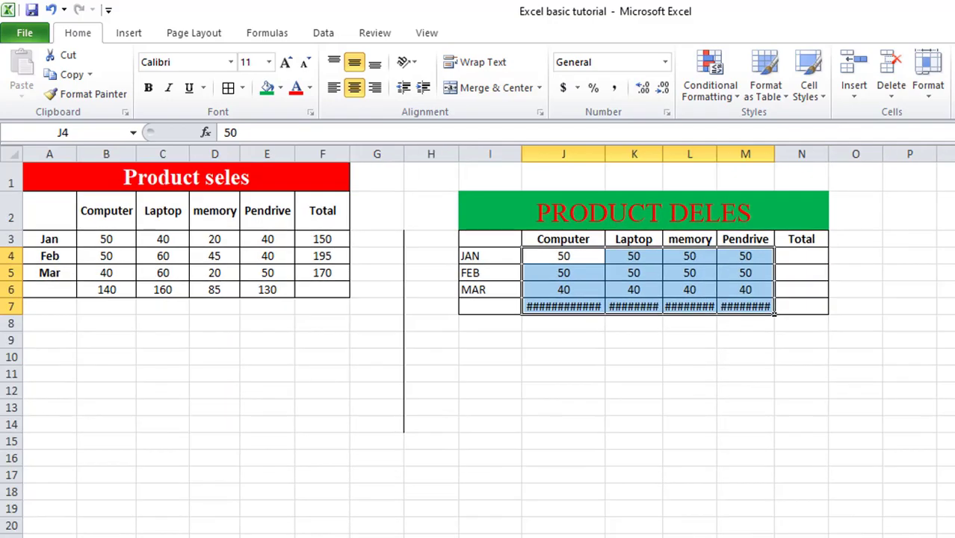
ctrl+scroll(478, 337, down, 1)
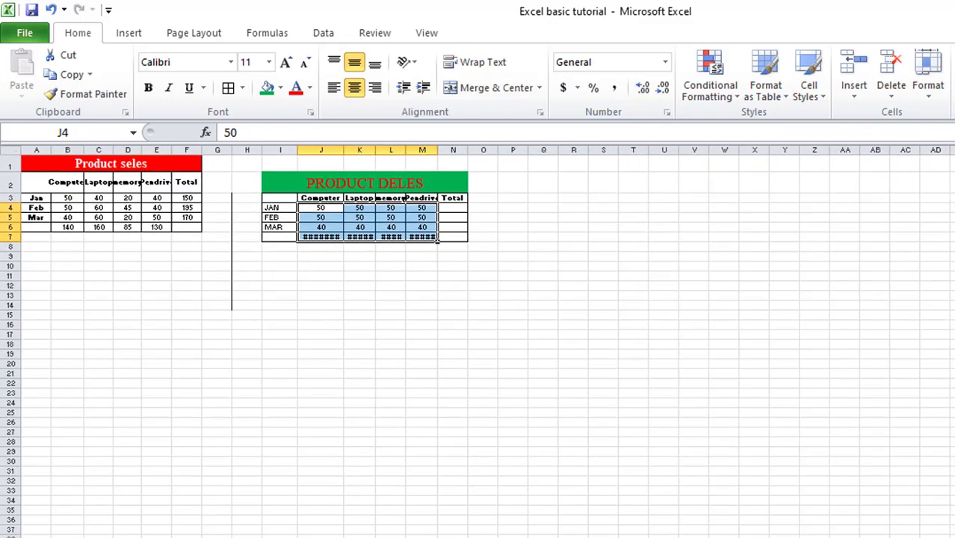
ctrl+scroll(478, 336, up, 20)
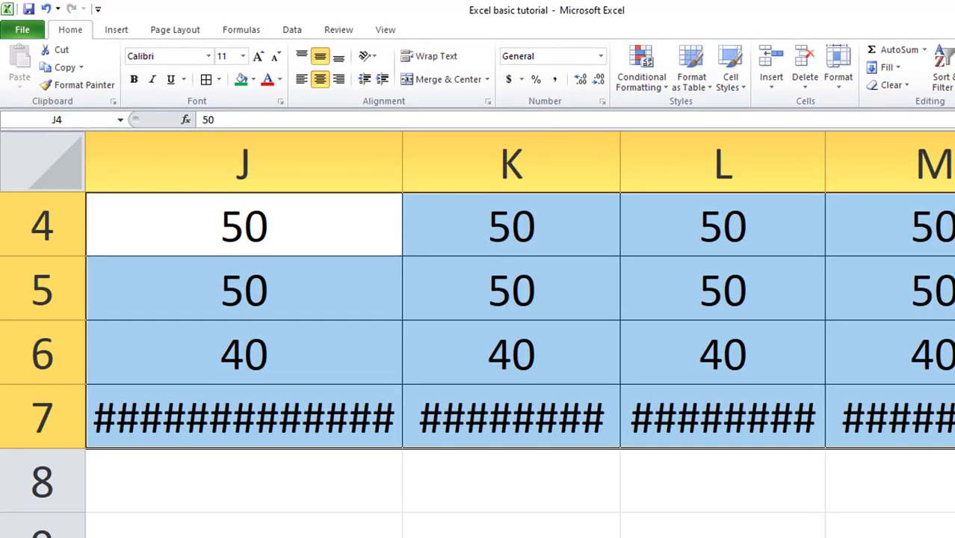
ctrl+scroll(478, 336, down, 6)
ctrl+scroll(478, 337, down, 2)
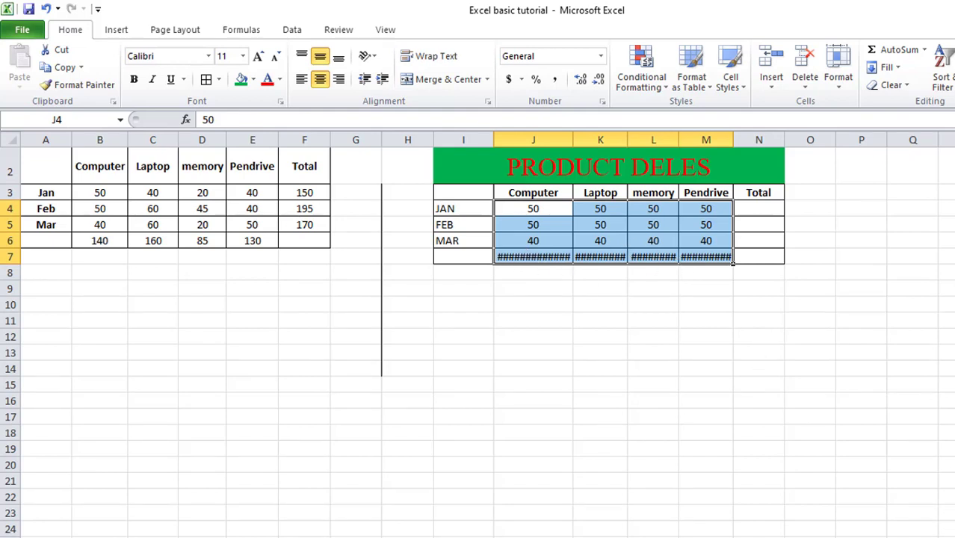
Set the worksheet zoom to 75%.
click(954, 537)
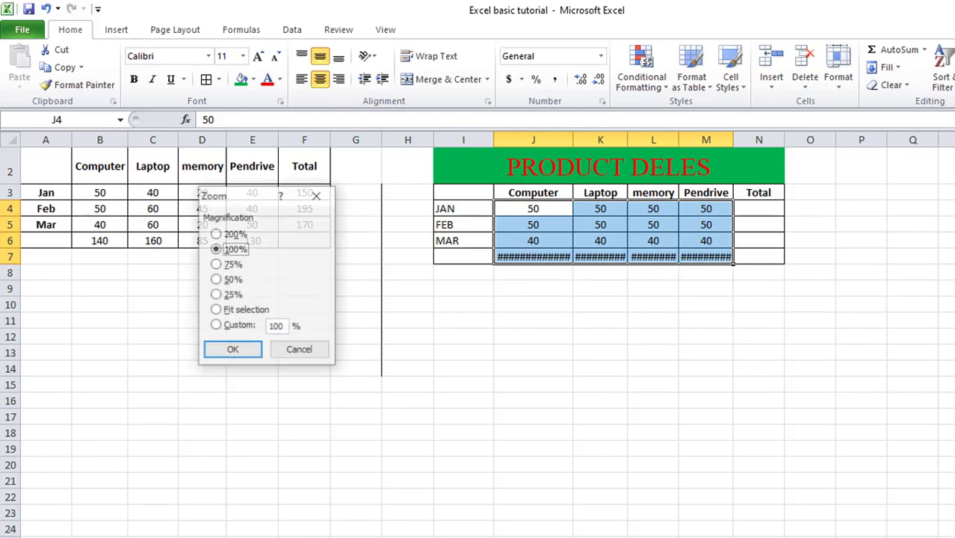
double_click(211, 264)
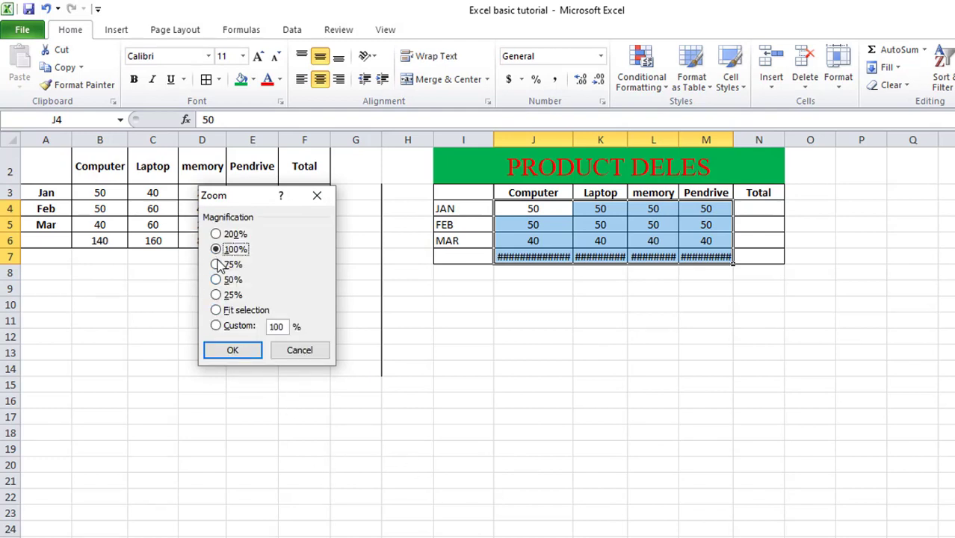
click(217, 266)
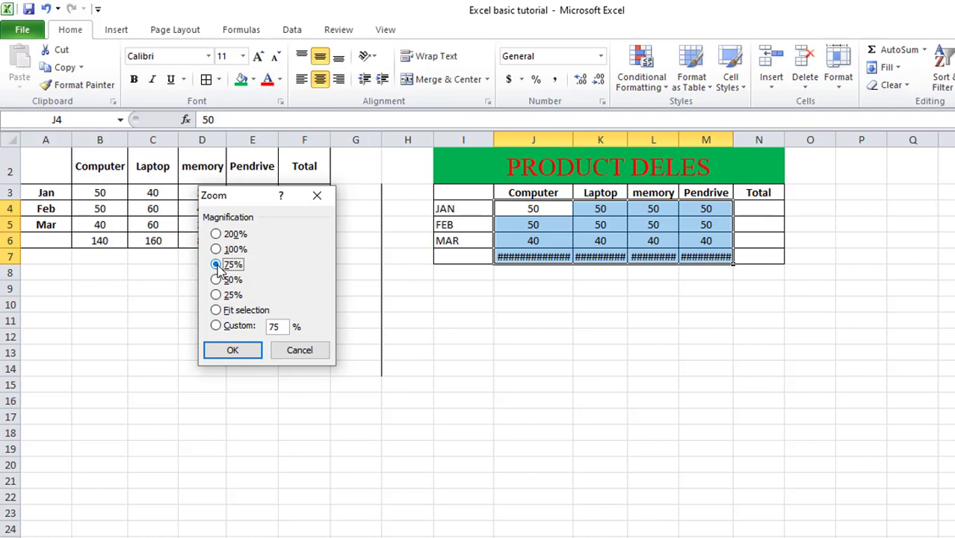
click(248, 349)
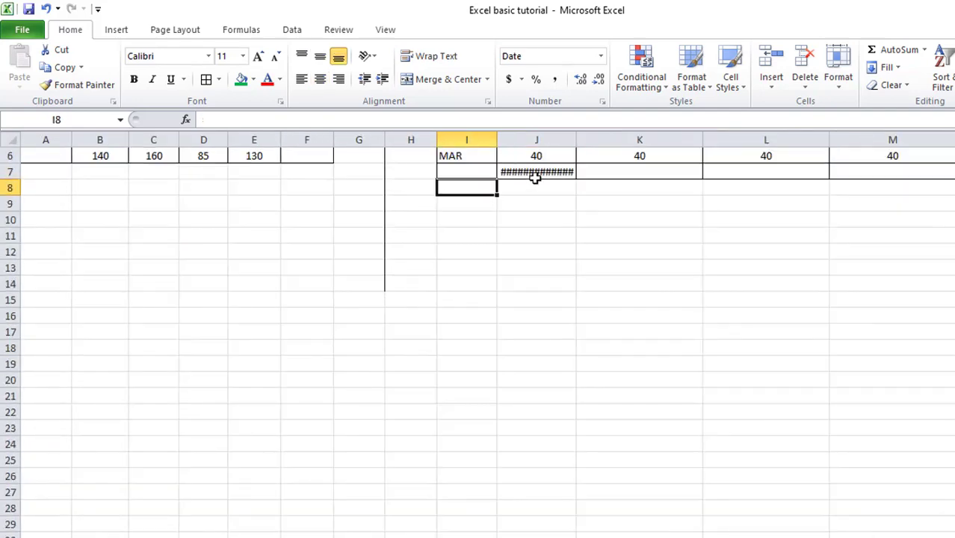
Change the number format of the Computer sum in J7 to General.
click(535, 174)
scroll(535, 224, up, 2)
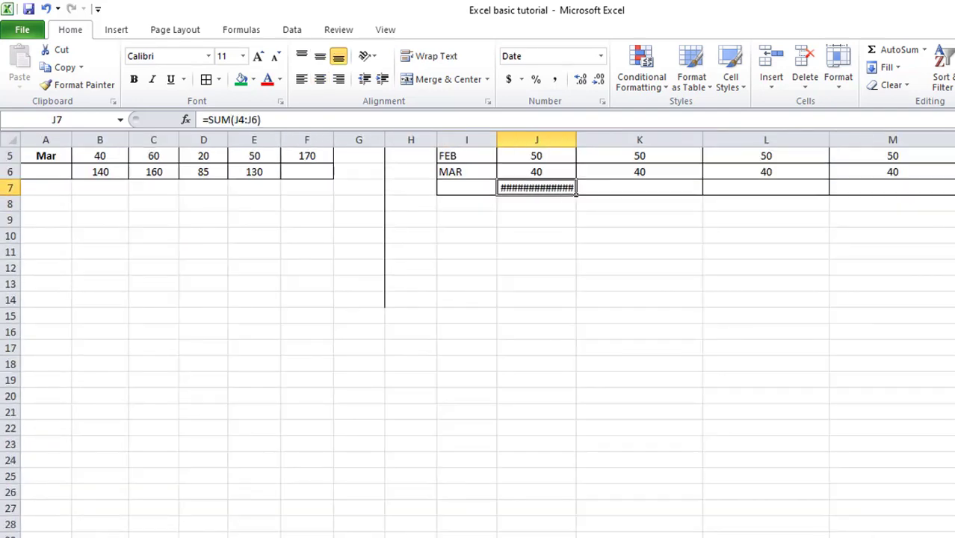
right_click(554, 285)
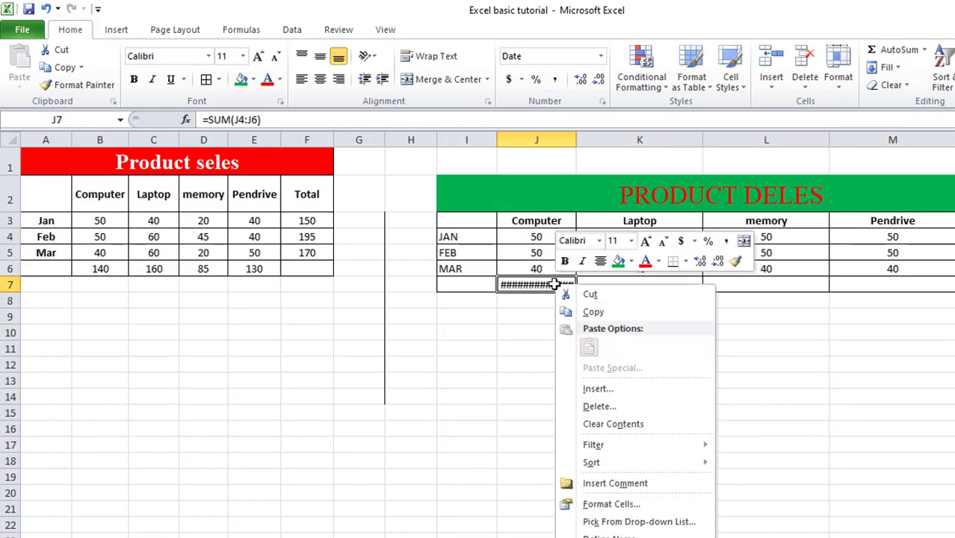
click(613, 506)
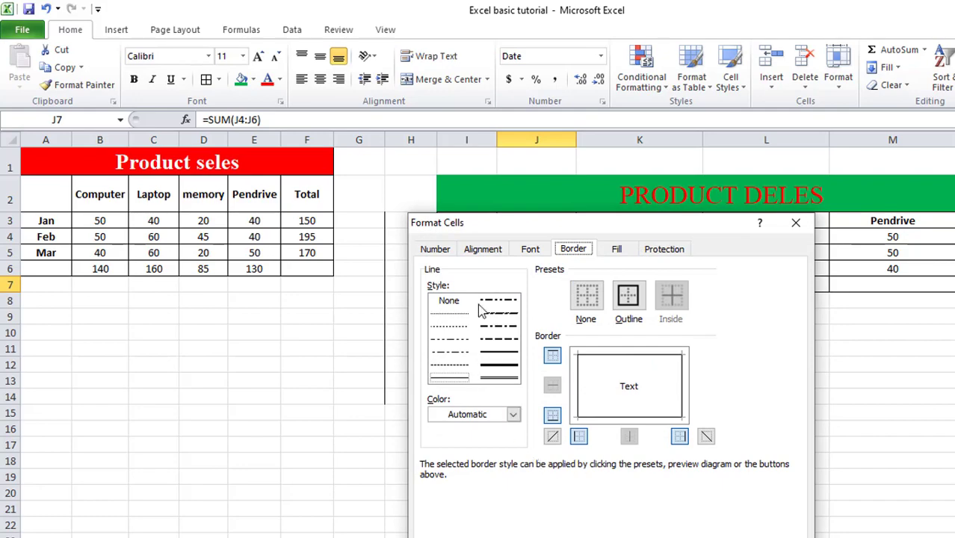
click(446, 250)
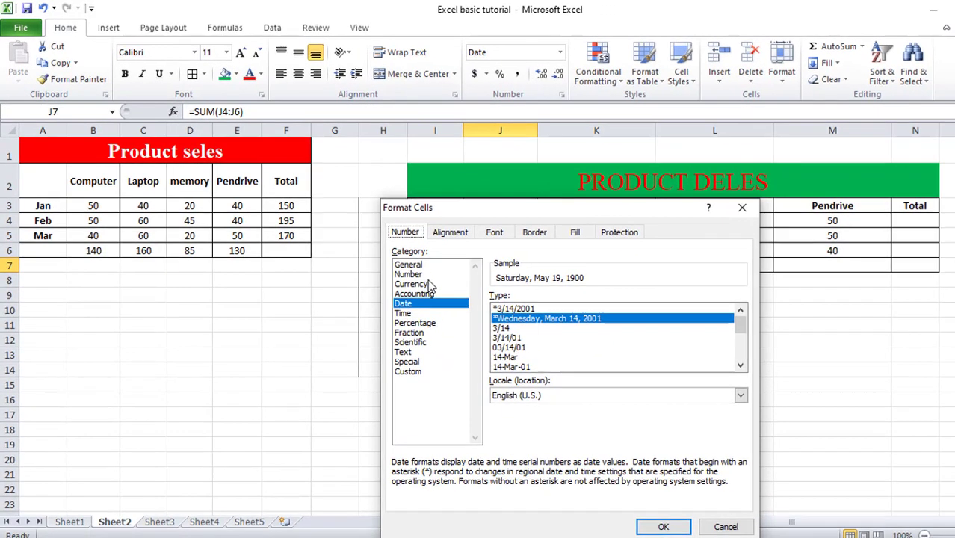
click(437, 284)
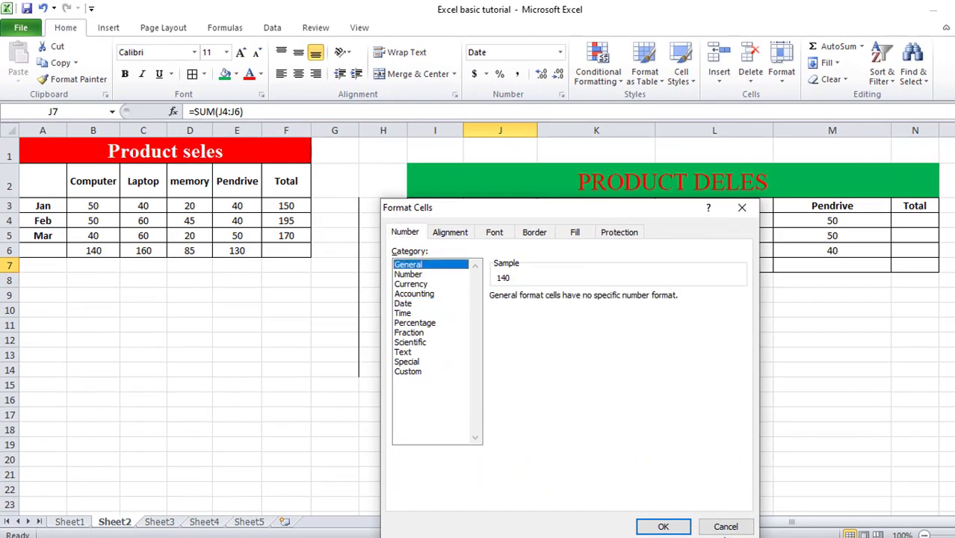
click(663, 527)
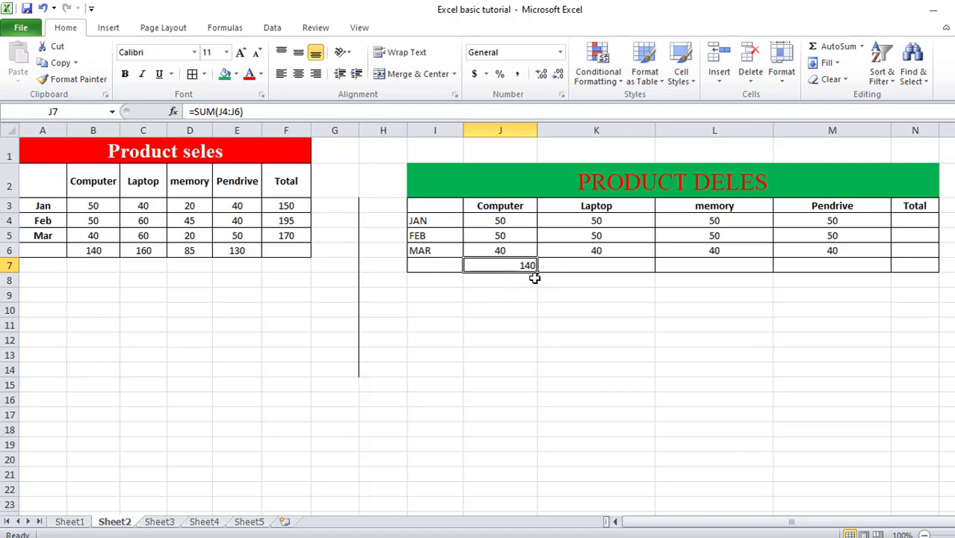
Fill the sum formula from J7 across K7:M7 for the Laptop, memory and Pendrive columns.
click(495, 296)
click(521, 266)
drag(539, 273, 745, 267)
drag(807, 271, 847, 267)
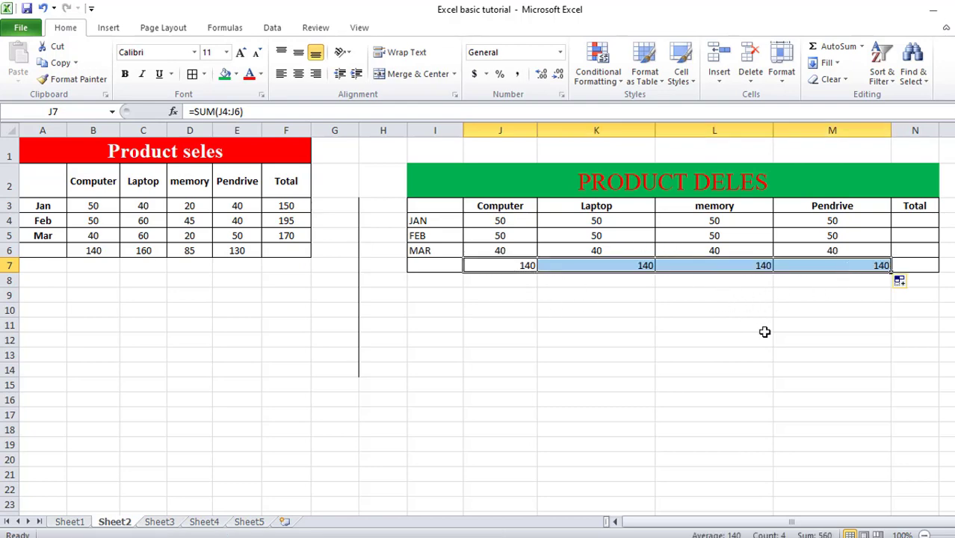
click(881, 303)
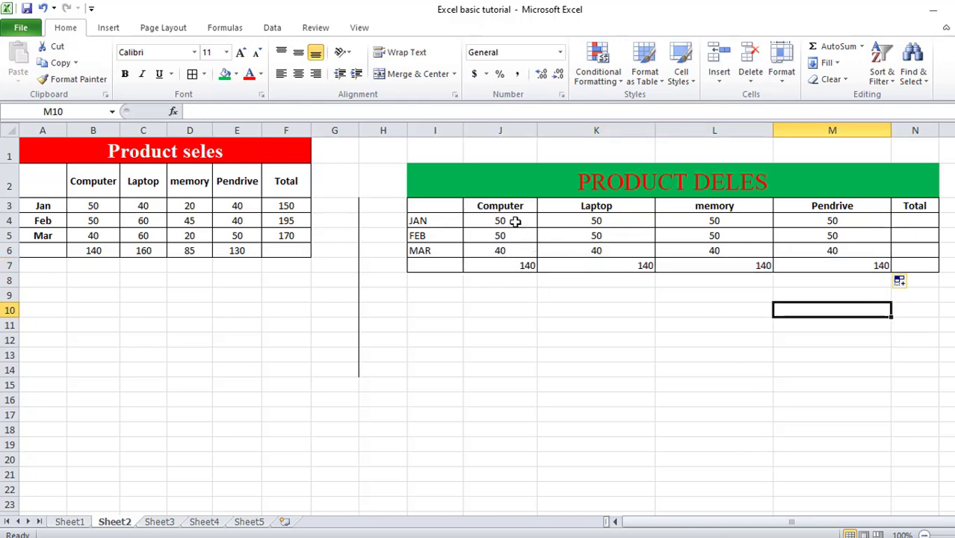
Sum the JAN figures J4:M4 into N4 and fill the Total formula down to N7.
drag(512, 220, 797, 217)
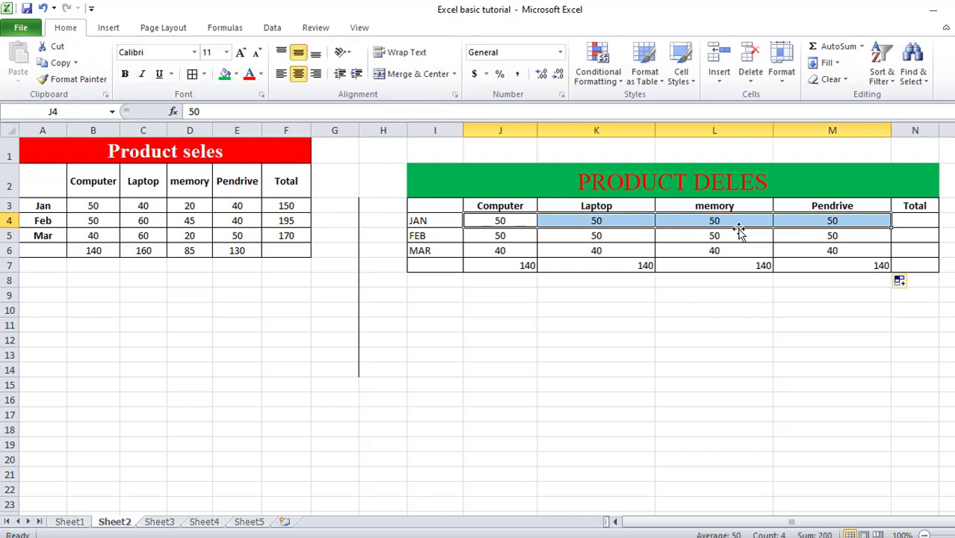
click(838, 48)
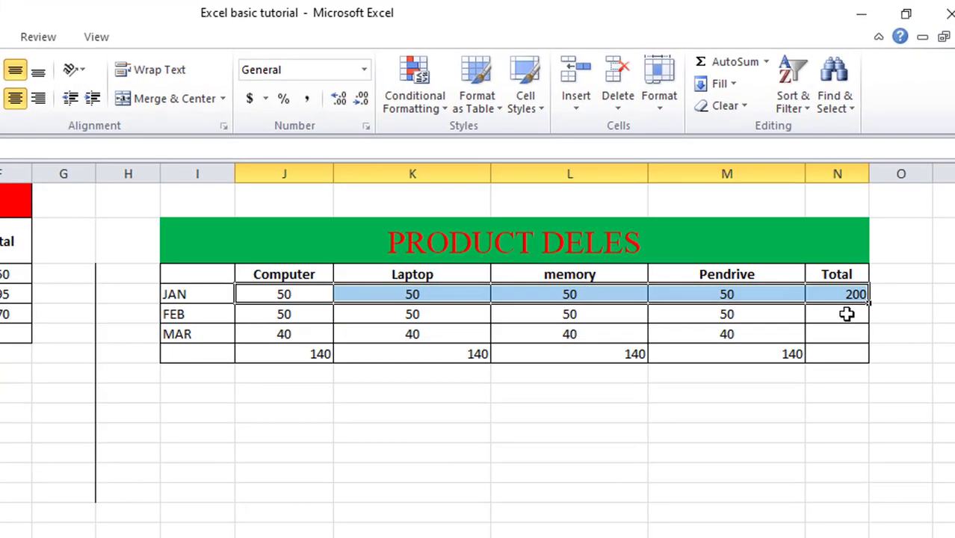
drag(825, 309, 836, 355)
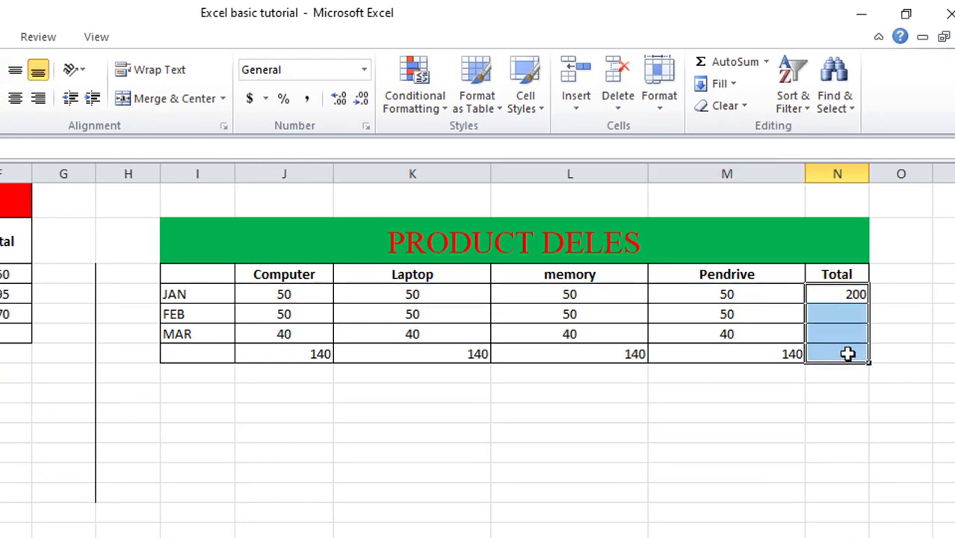
key(alt+equal)
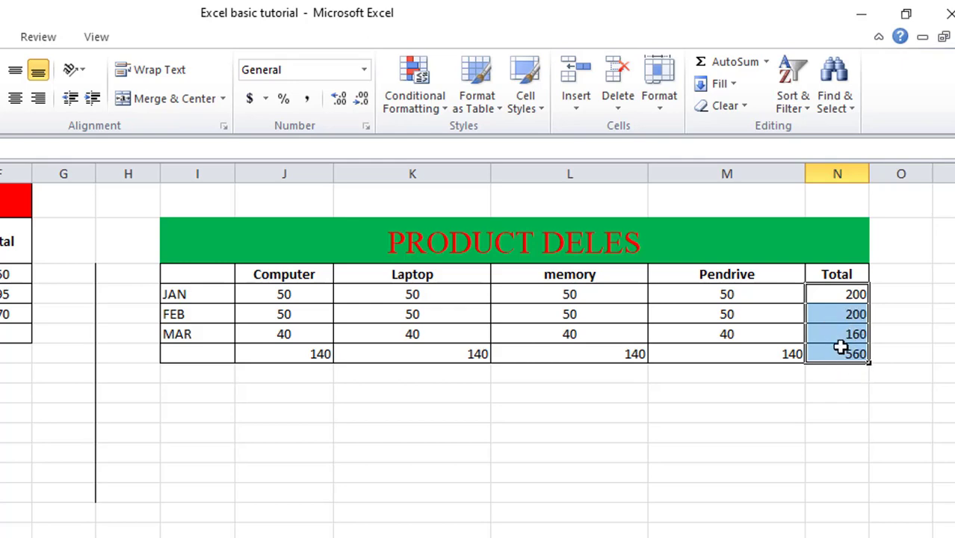
click(736, 417)
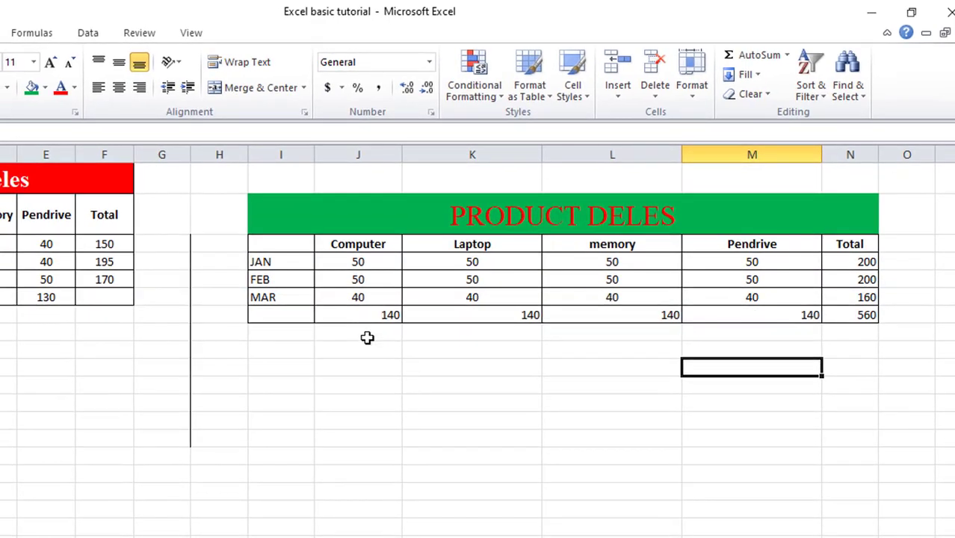
Center the figures and totals in J4:N7 horizontally.
drag(349, 315, 810, 316)
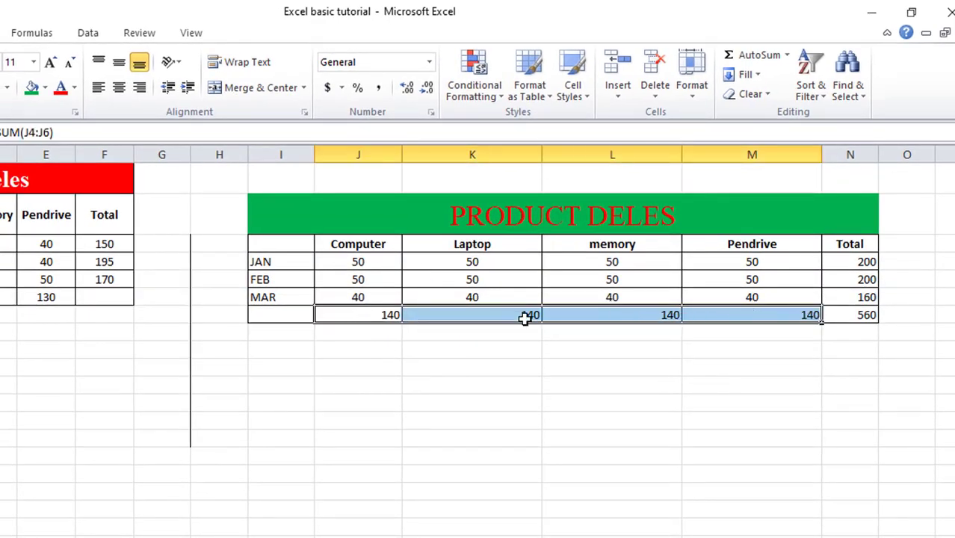
drag(354, 262, 862, 315)
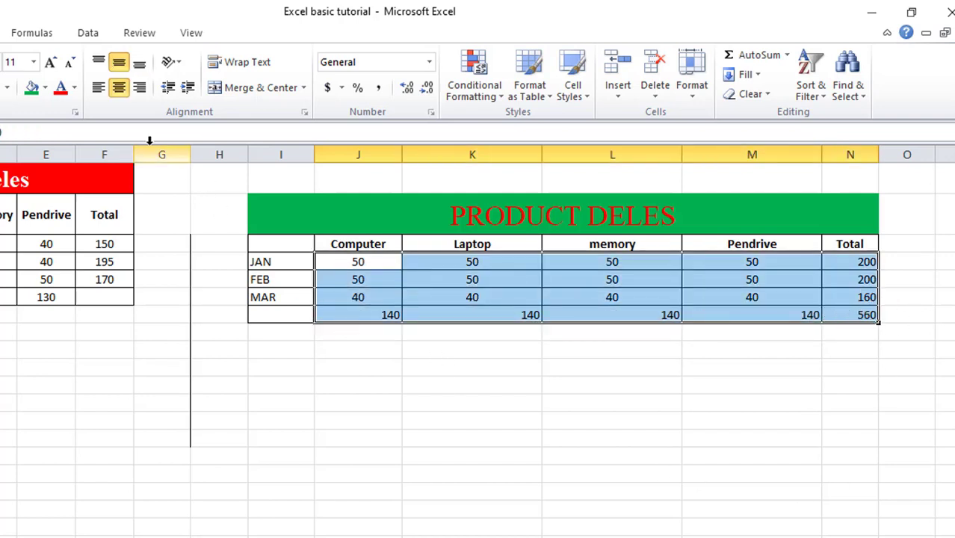
click(118, 89)
click(118, 88)
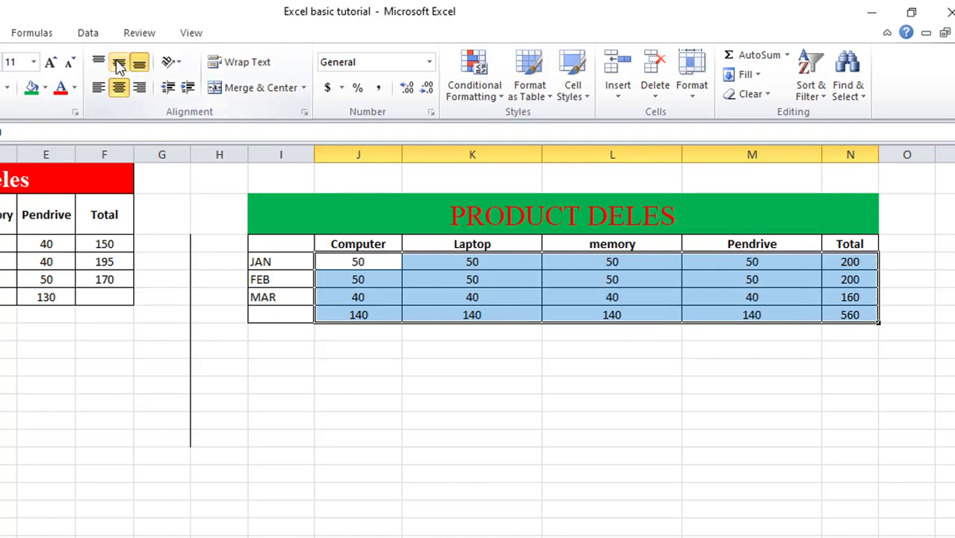
click(451, 371)
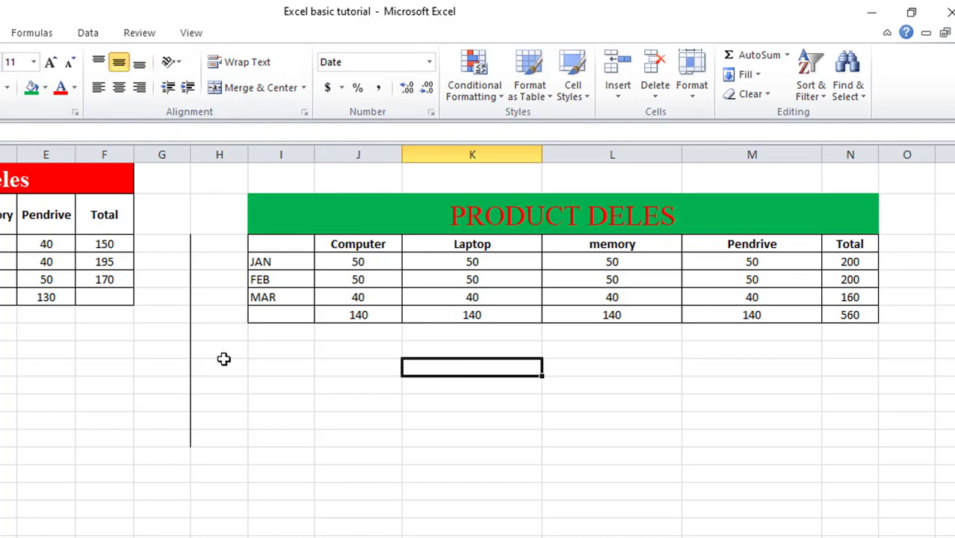